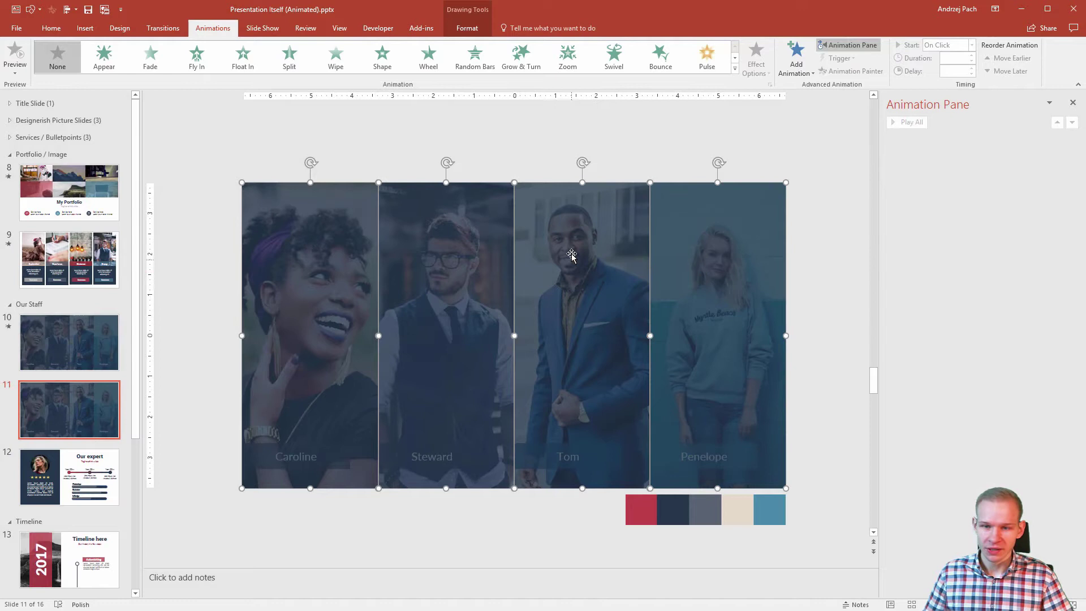
Step: Drag the four dark overlay panels down about 110 px to uncover the tops of the photos
drag(571, 250, 573, 315)
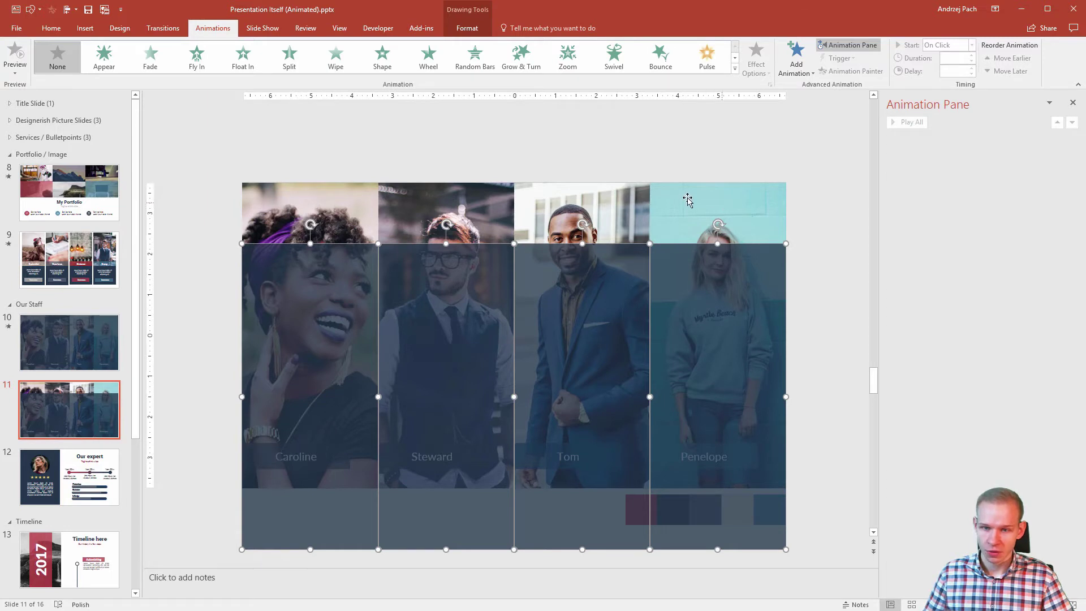
Step: In the Selection Pane, rename the first staff photo, Picture 39, to 'Picture 1'
click(504, 165)
click(56, 28)
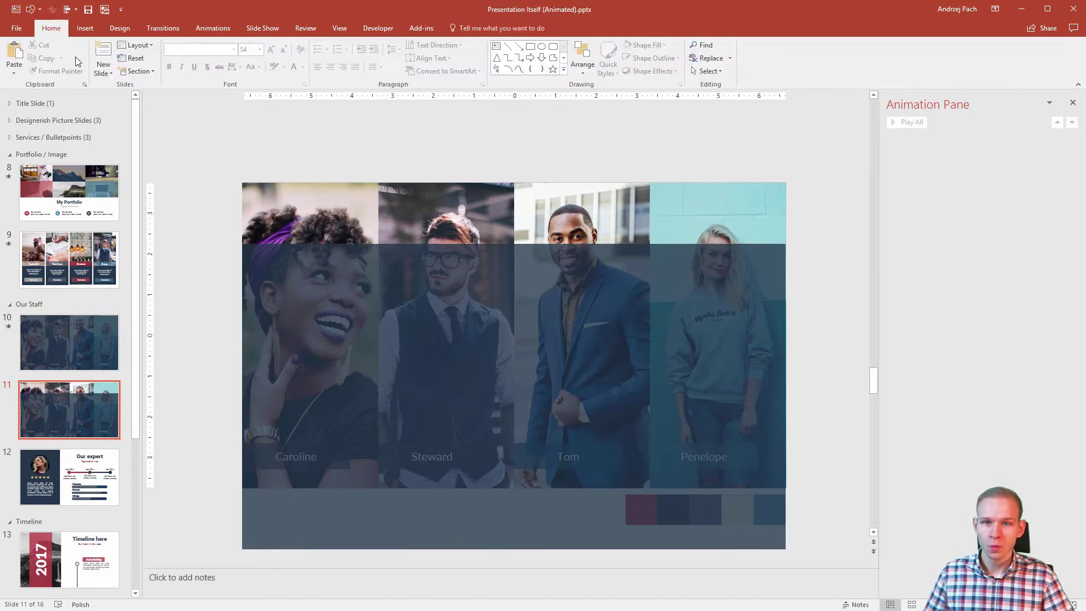
click(708, 71)
click(715, 108)
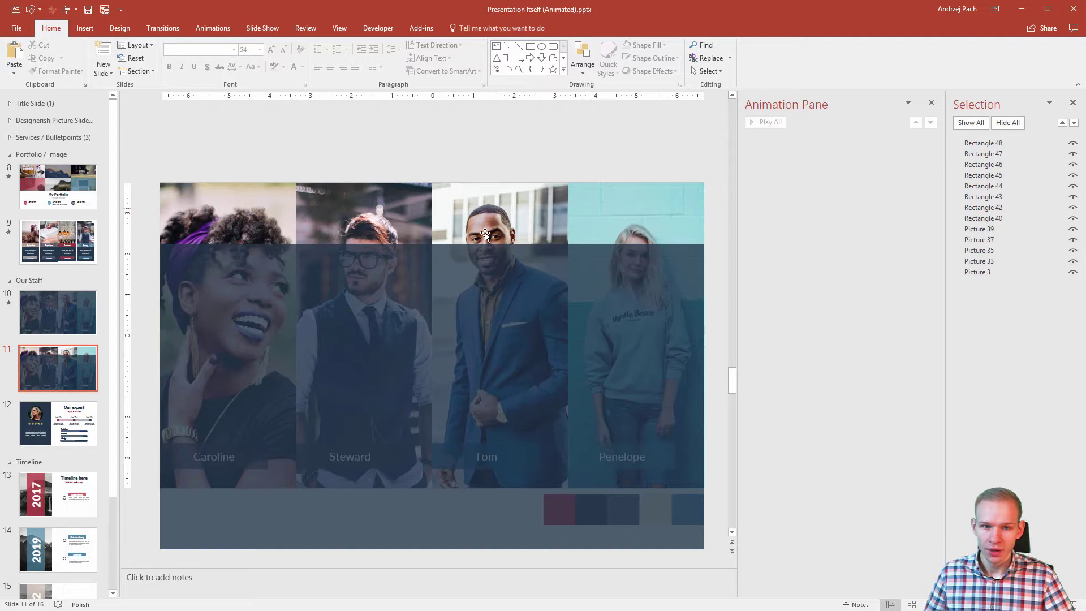
click(249, 202)
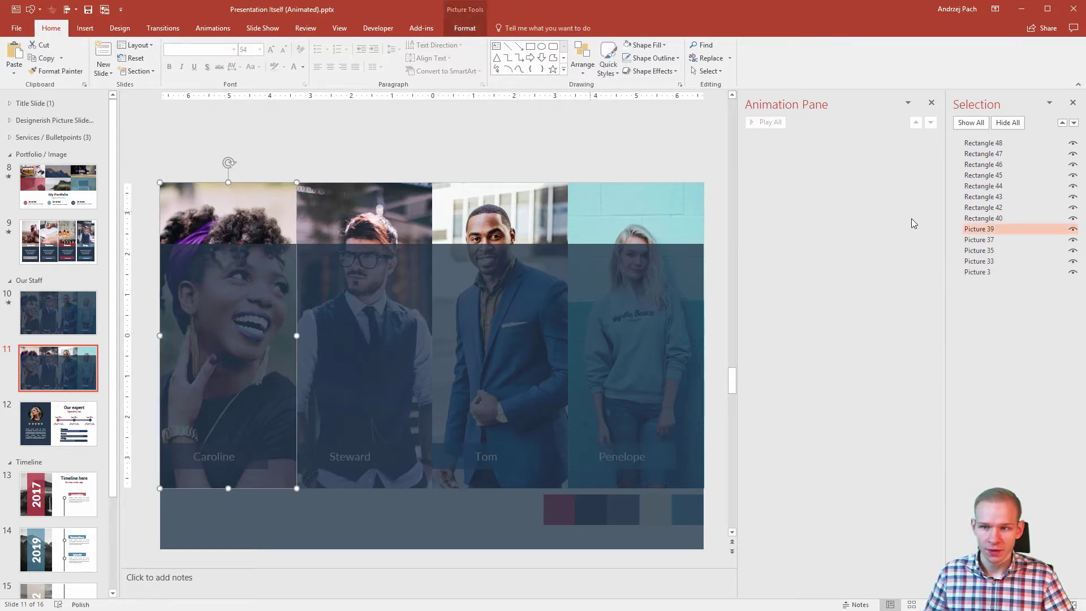
double_click(1035, 228)
text(Pi)
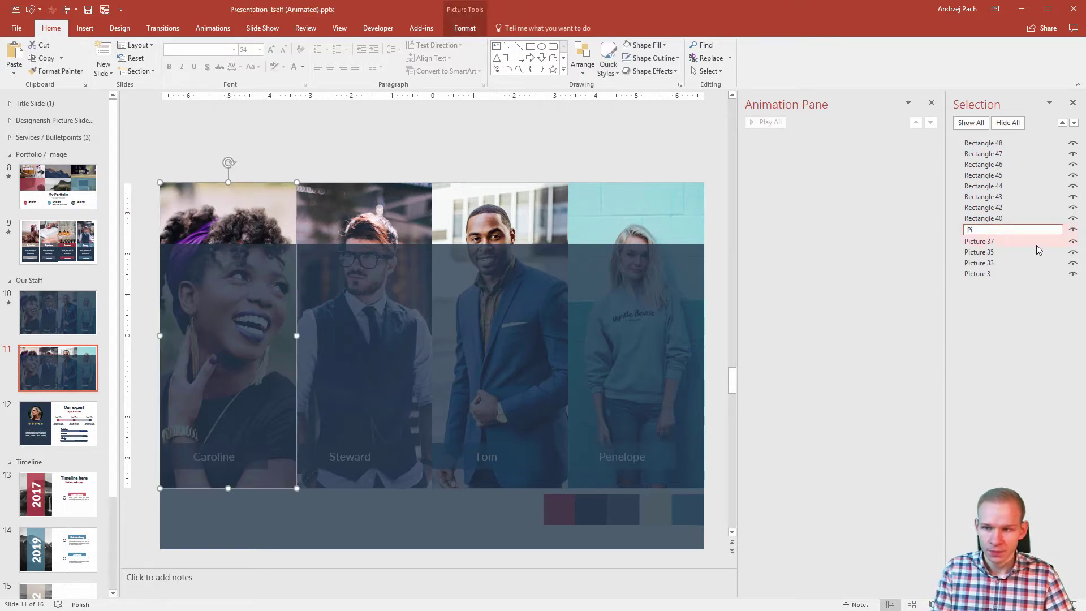
text(cture 1)
key(Return)
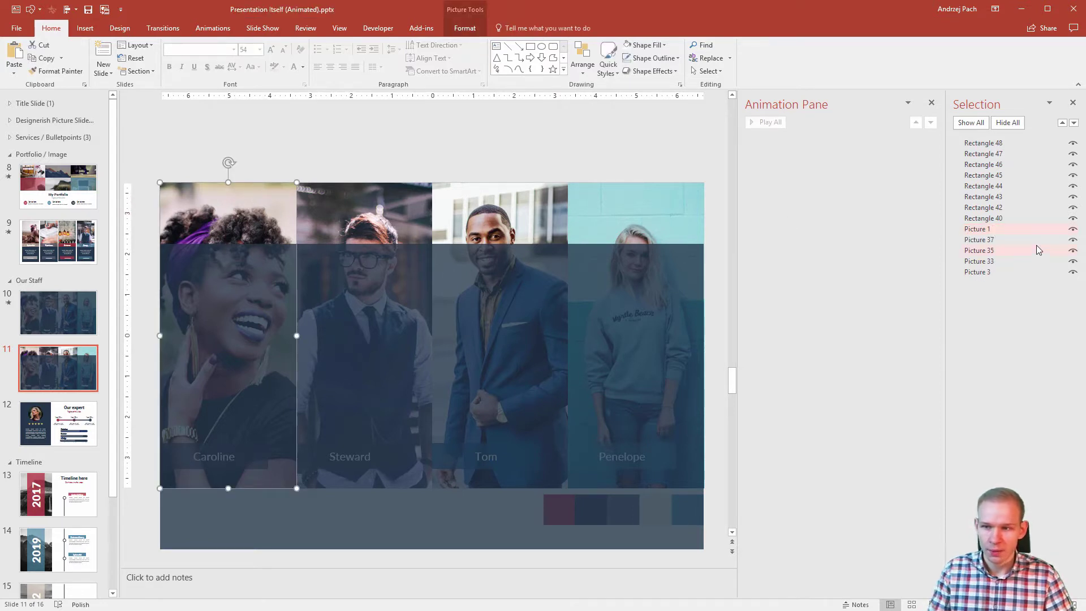
Step: Rename the second staff photo, Picture 37, to 'Picture 2', close the pane and select three overlays
click(389, 209)
text(Picture )
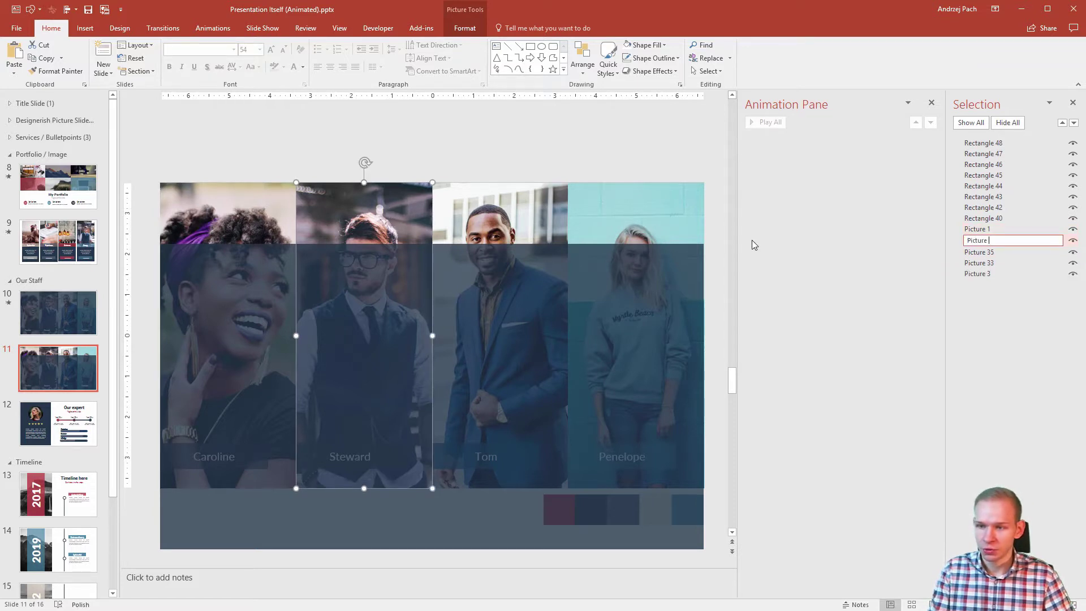
text(2)
key(Return)
key(alt+F10)
click(701, 314)
shift+click(594, 328)
shift+click(447, 328)
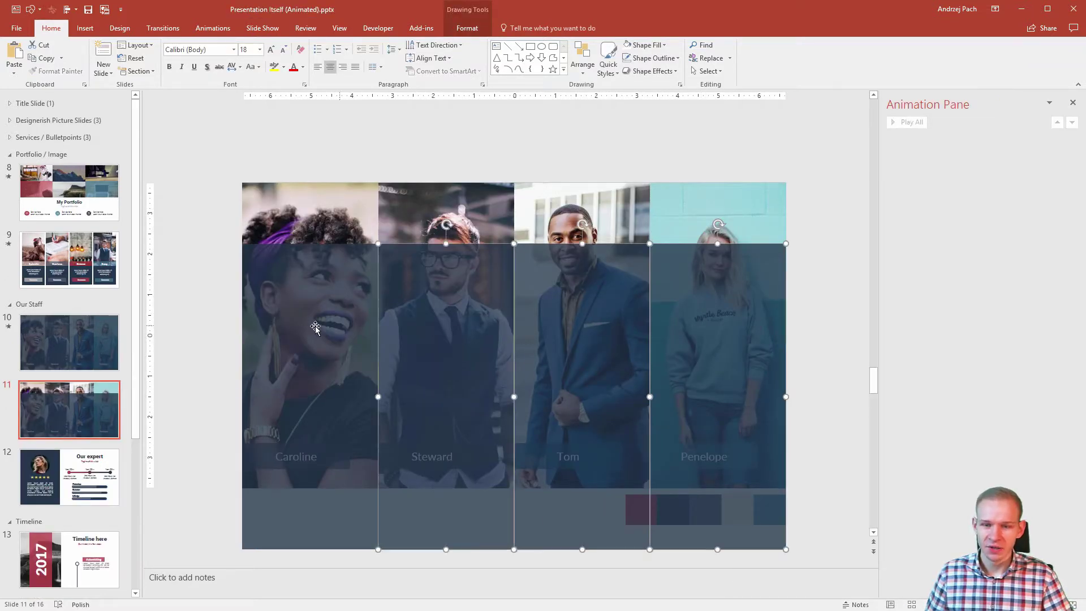
Step: Drag all four overlays back up over the photos and give Rectangles 45–48 a Fade exit
shift+click(315, 327)
drag(315, 327, 313, 274)
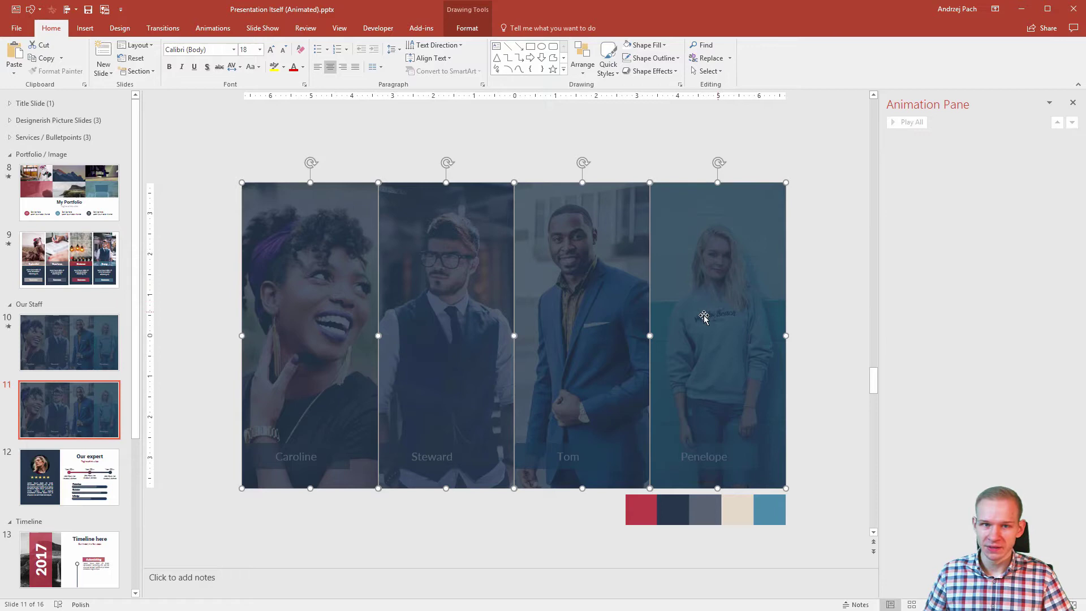
click(212, 28)
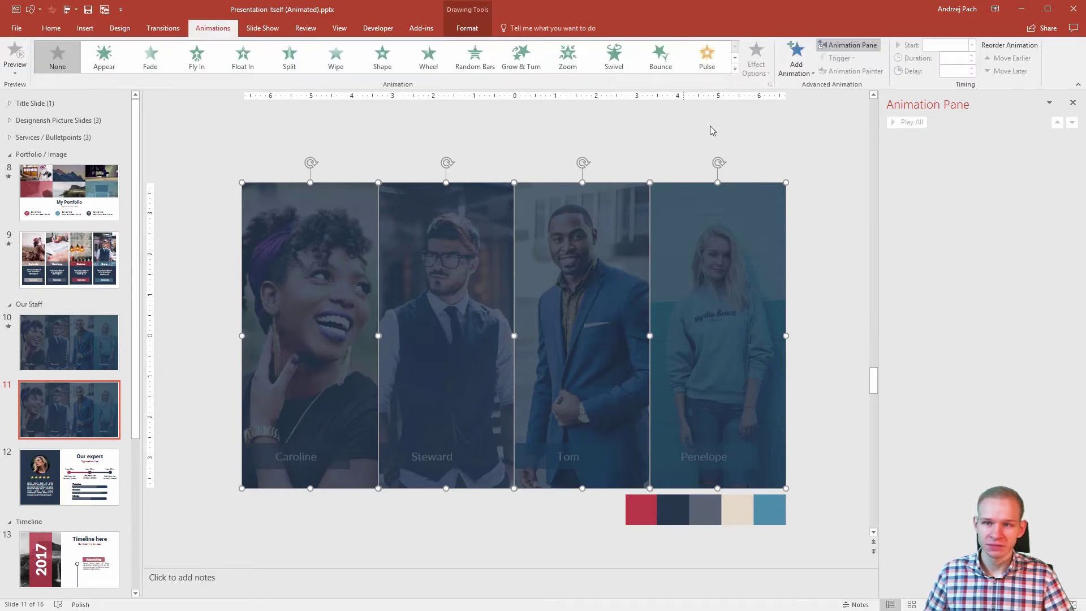
click(796, 61)
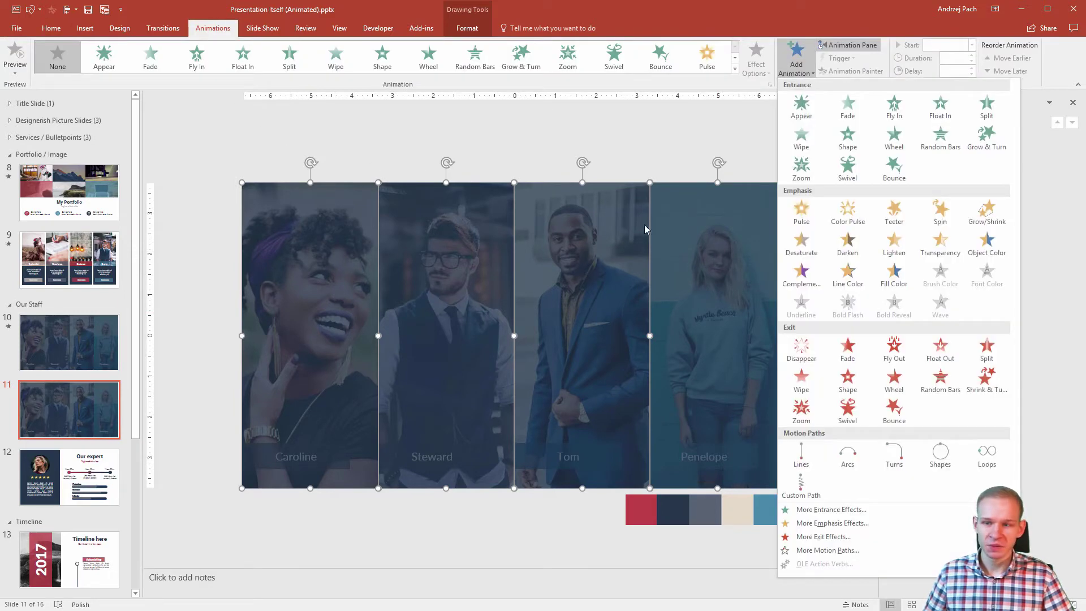
click(855, 347)
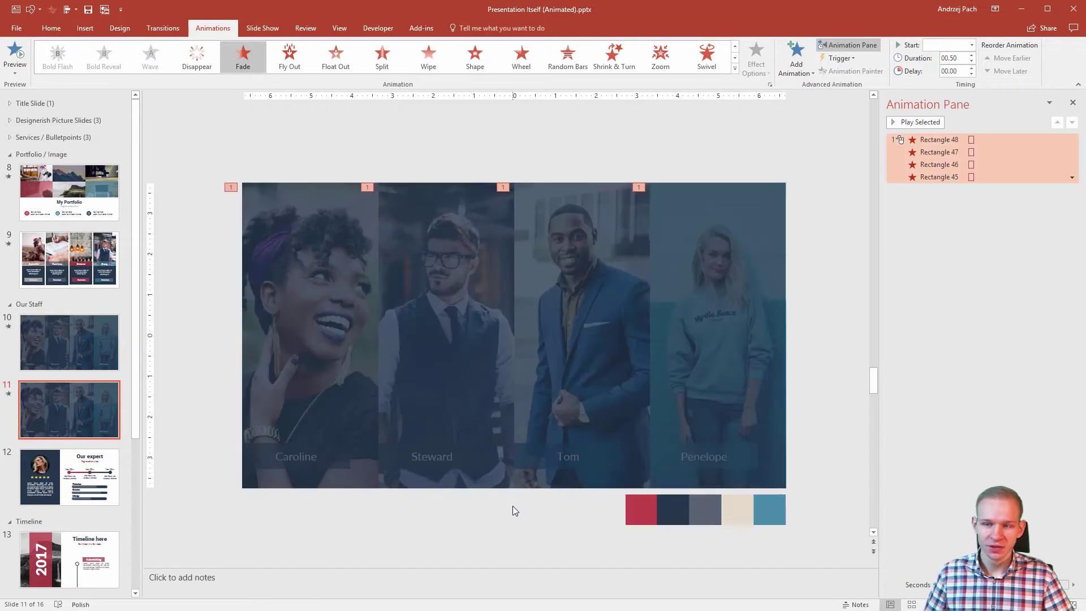
click(513, 506)
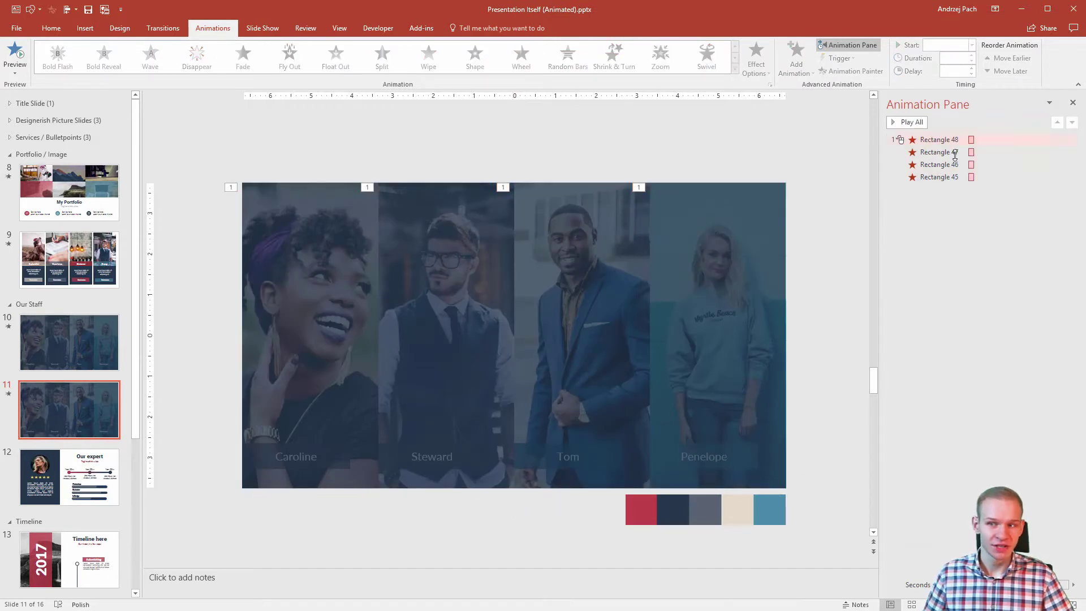
Step: Set Rectangle 45's Fade exit trigger to start on click of Rectangle 45
click(306, 261)
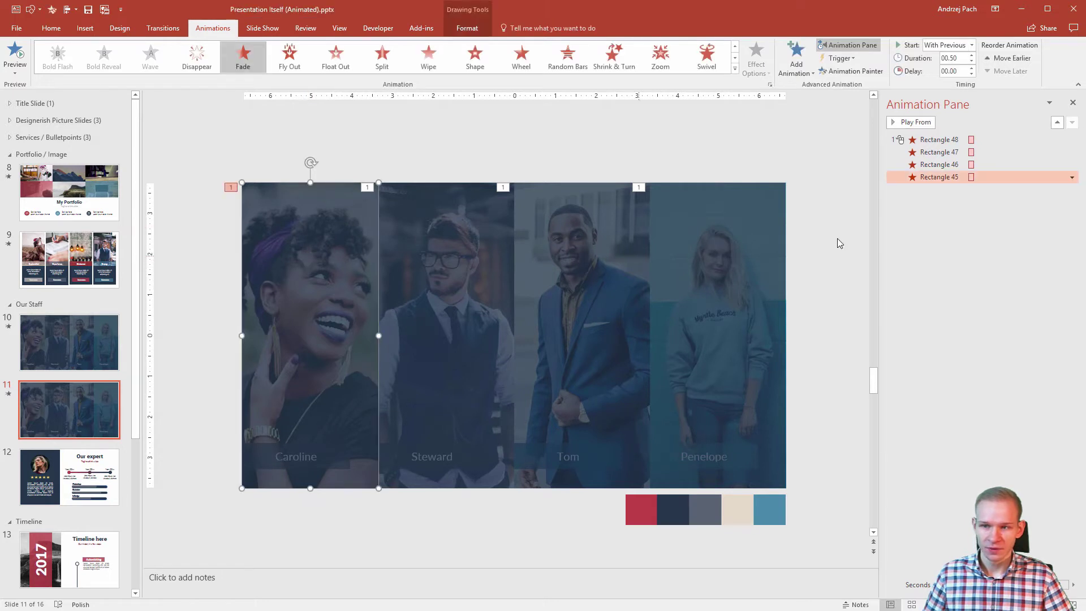
double_click(972, 176)
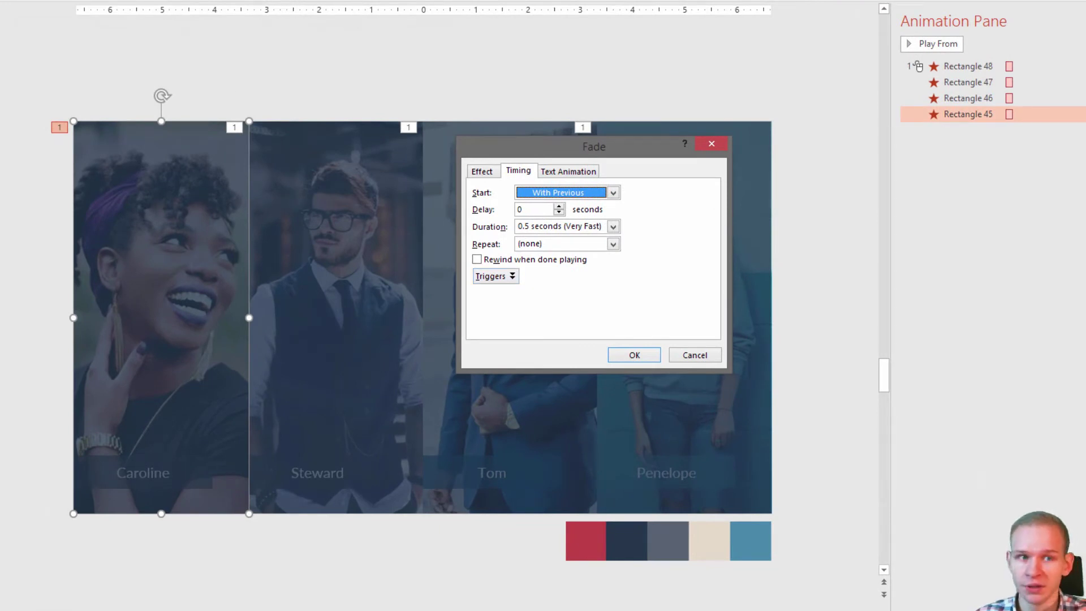
click(512, 276)
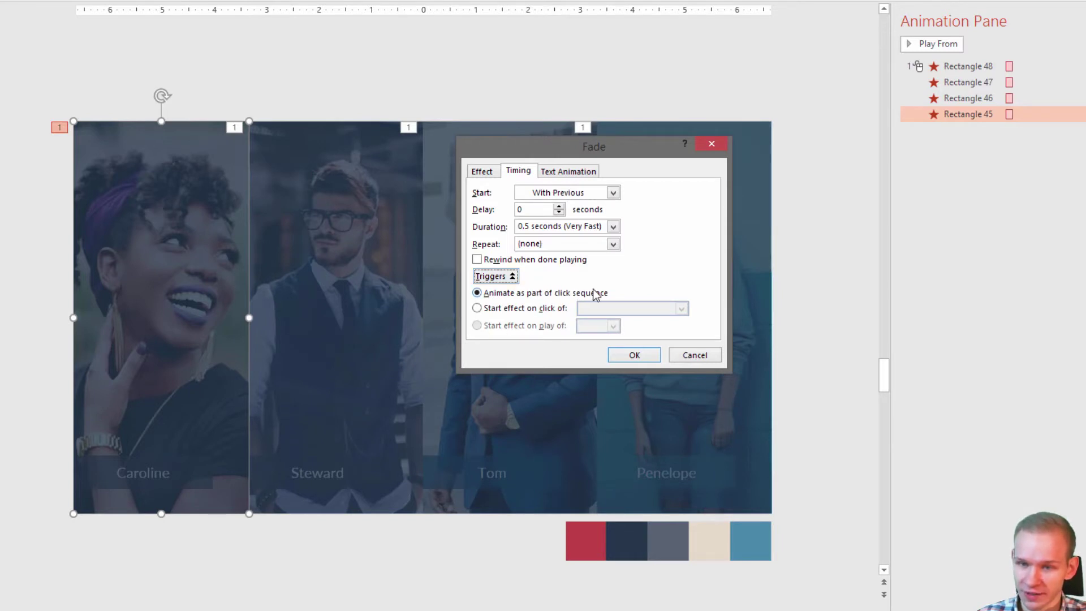
click(477, 308)
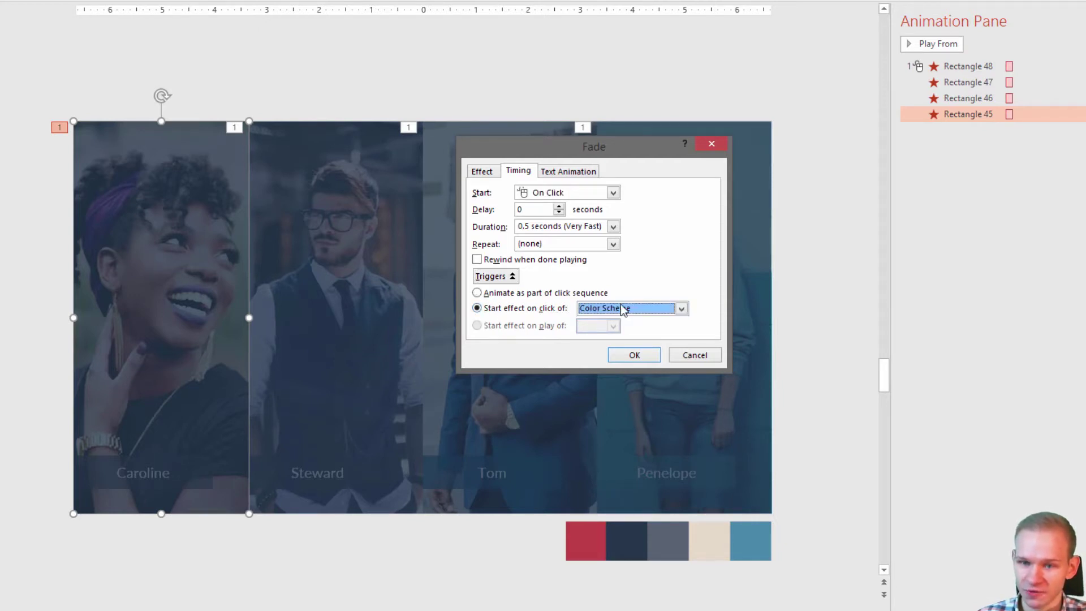
click(648, 309)
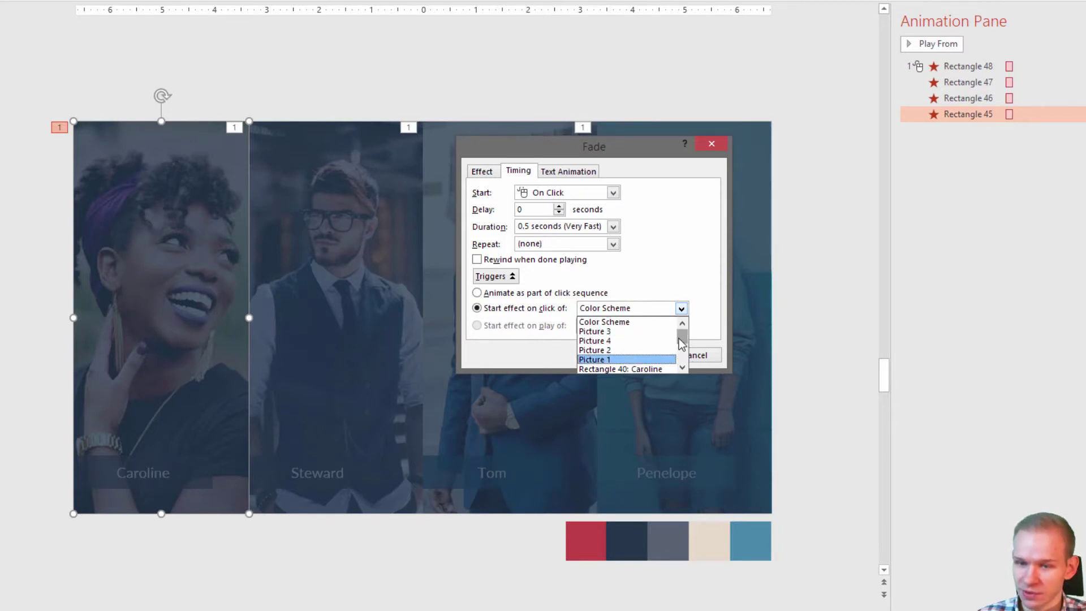
drag(681, 338, 683, 364)
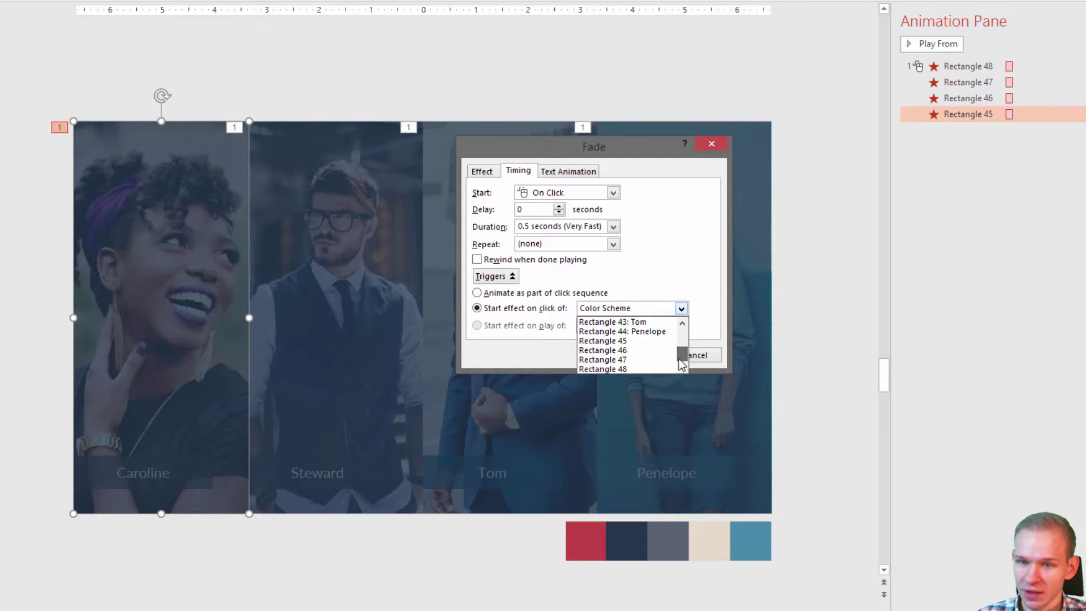
click(630, 341)
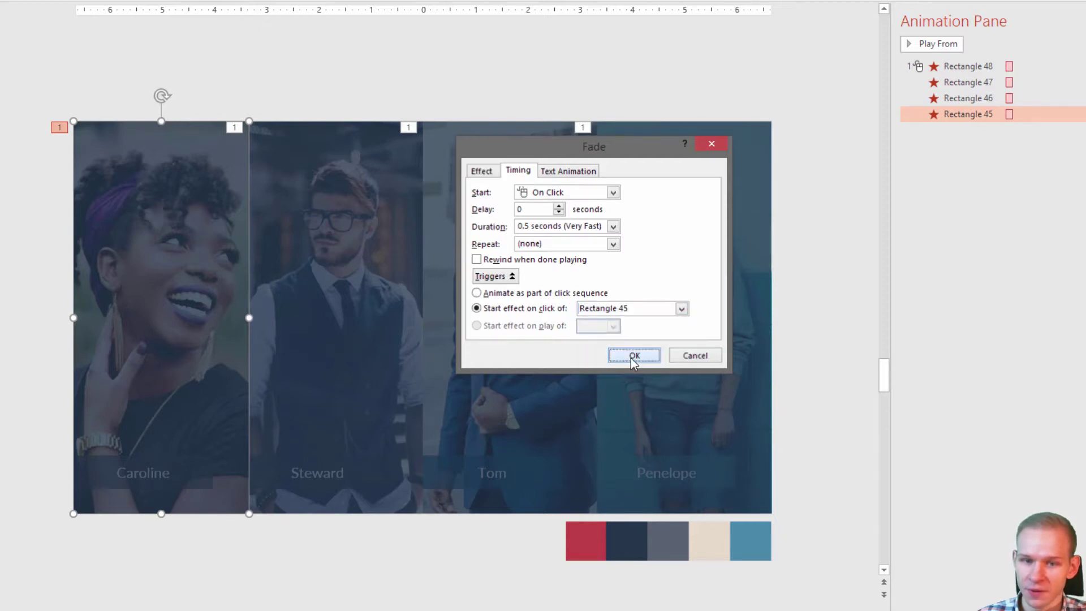
click(632, 356)
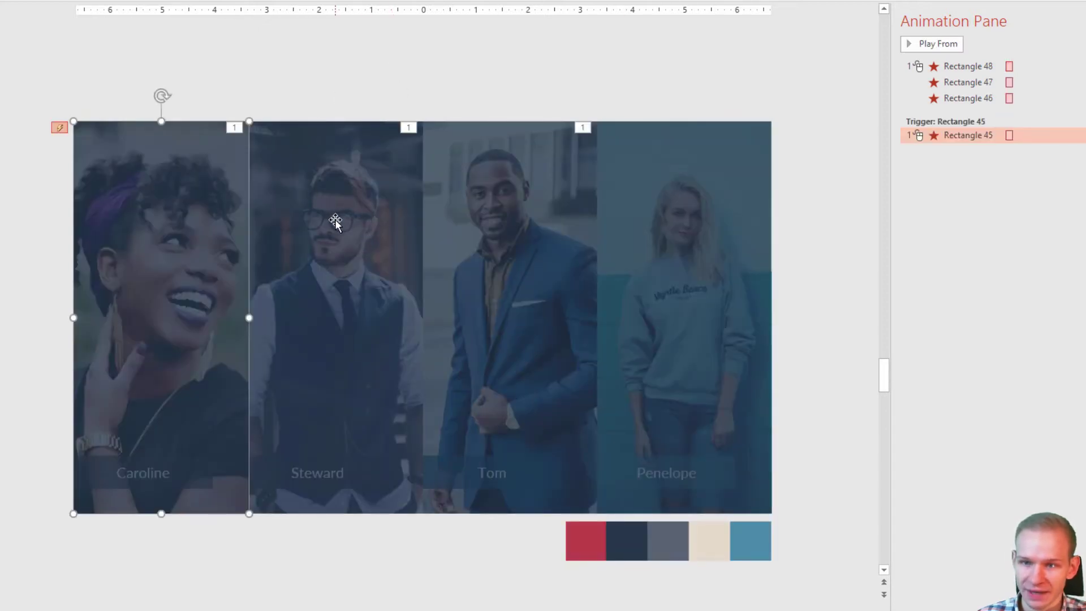
Step: Set Rectangle 46's Fade exit trigger to start on click of Rectangle 46
click(335, 219)
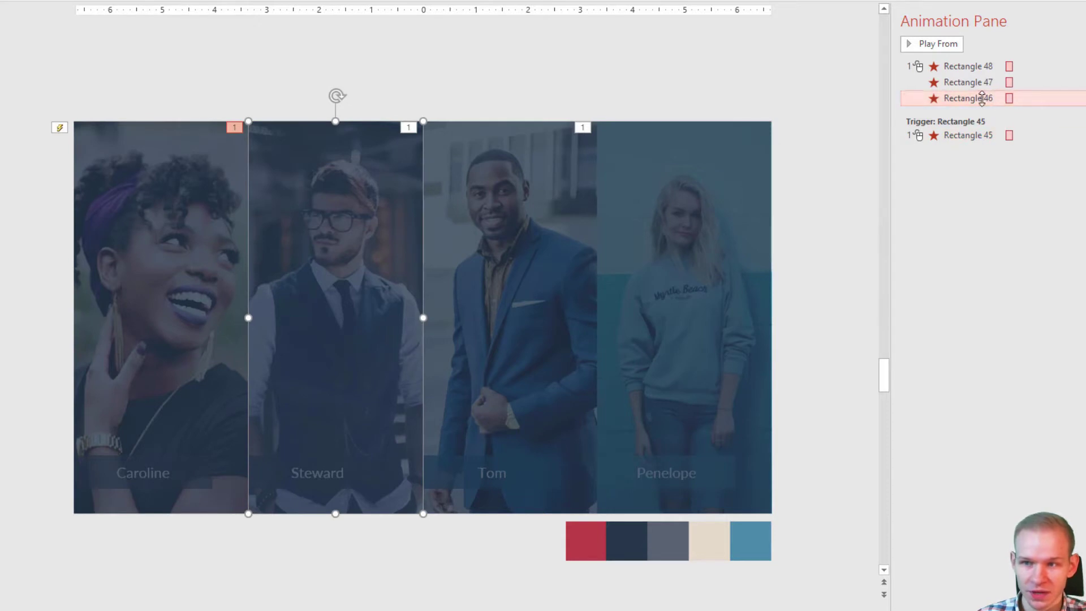
double_click(1012, 99)
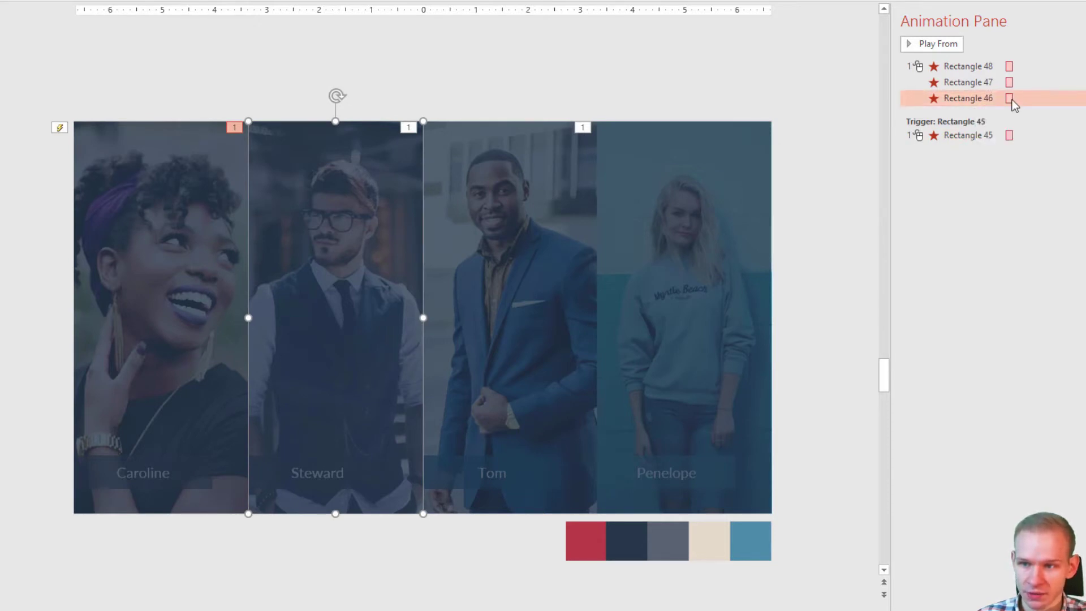
click(492, 276)
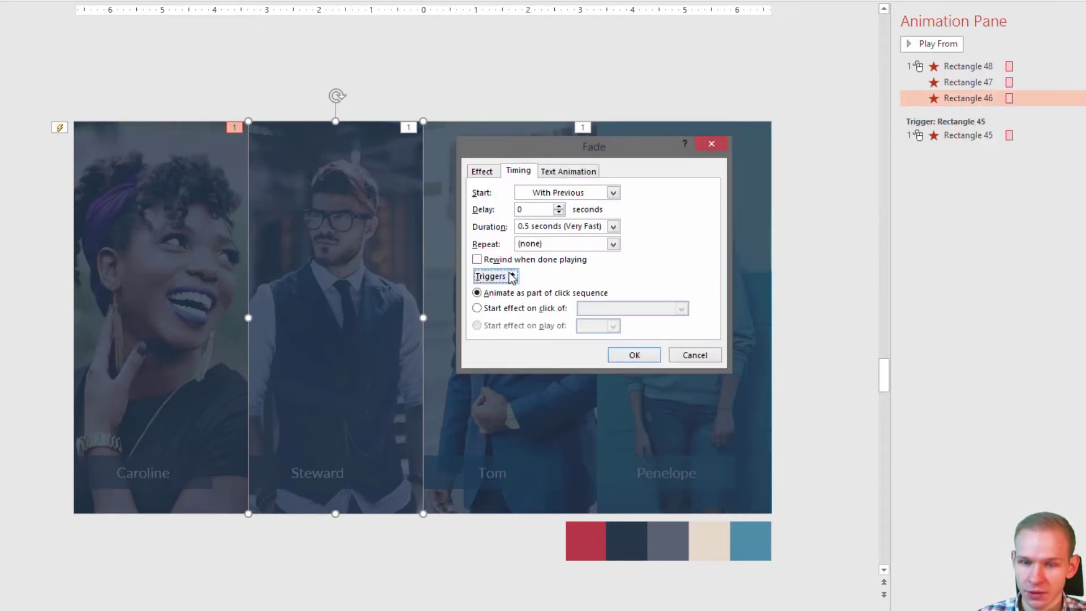
click(509, 308)
click(681, 308)
scroll(684, 342, down, 2)
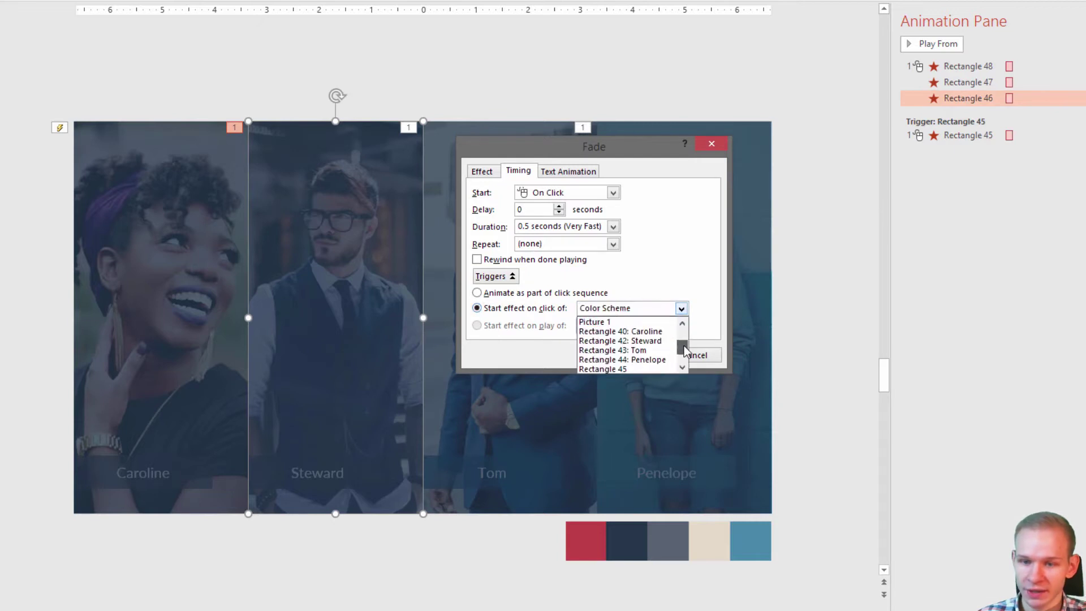
click(656, 365)
click(655, 356)
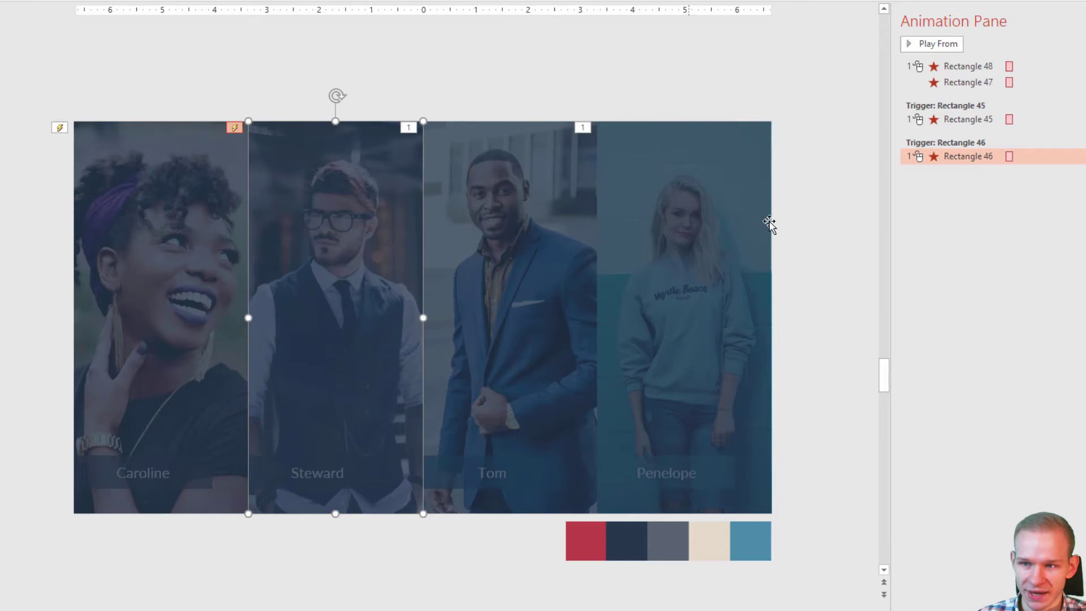
Step: Set Rectangle 47's Fade exit trigger to start on click of Rectangle 47
click(524, 229)
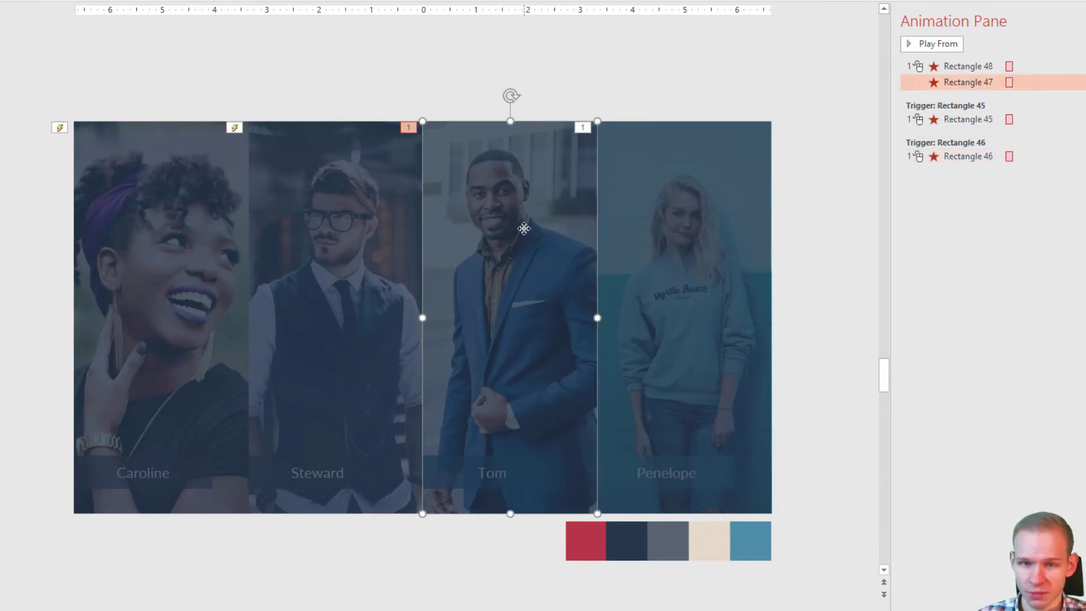
double_click(1010, 83)
click(506, 276)
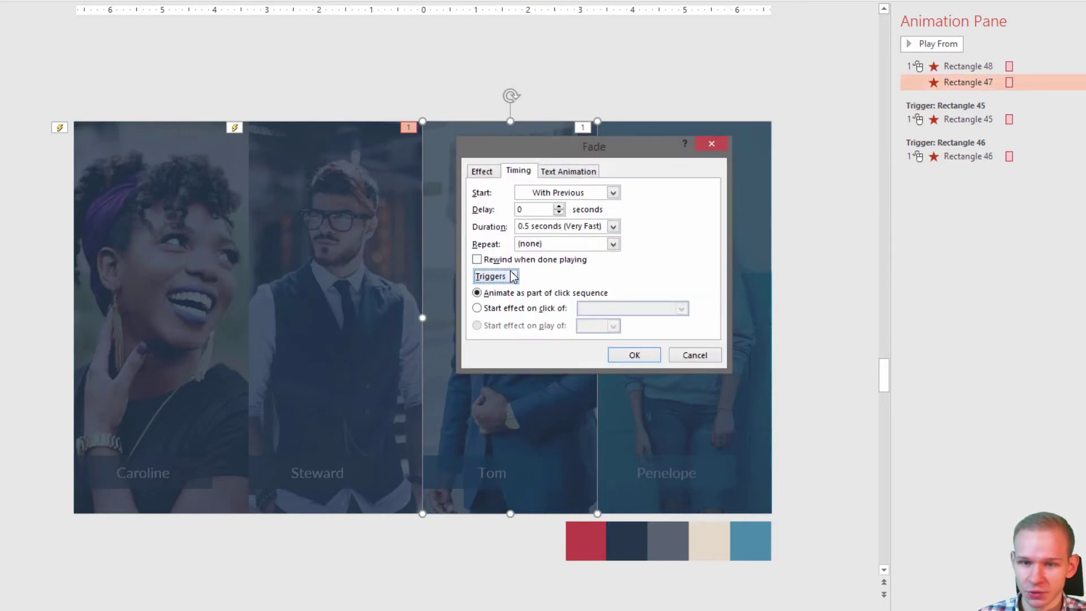
click(499, 310)
click(661, 310)
drag(682, 331, 680, 359)
click(650, 359)
click(647, 355)
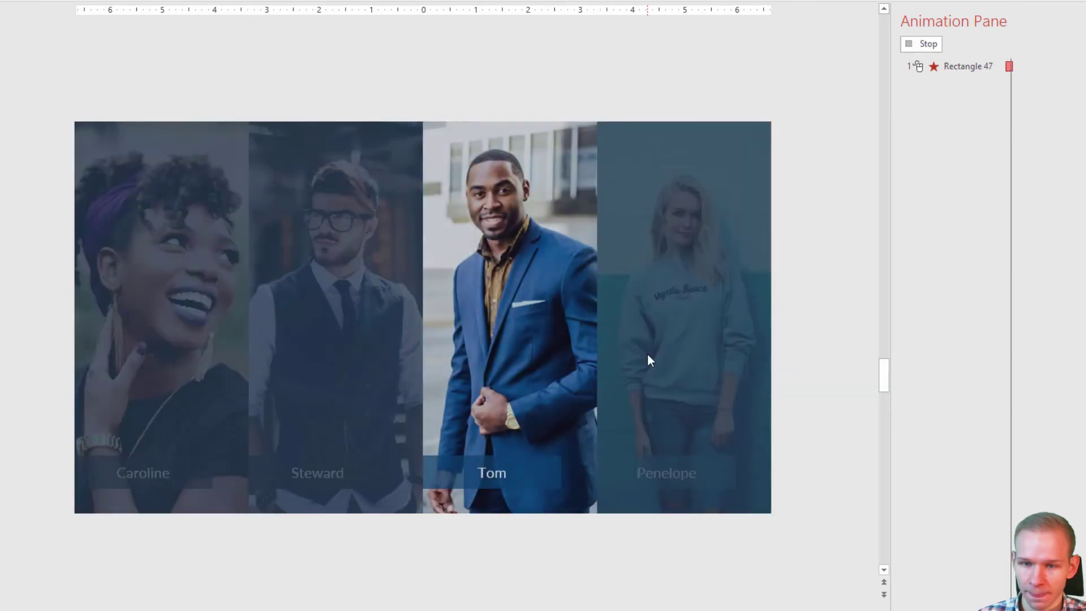
Step: Set Rectangle 48's Fade exit trigger to start on click of Rectangle 48
click(683, 210)
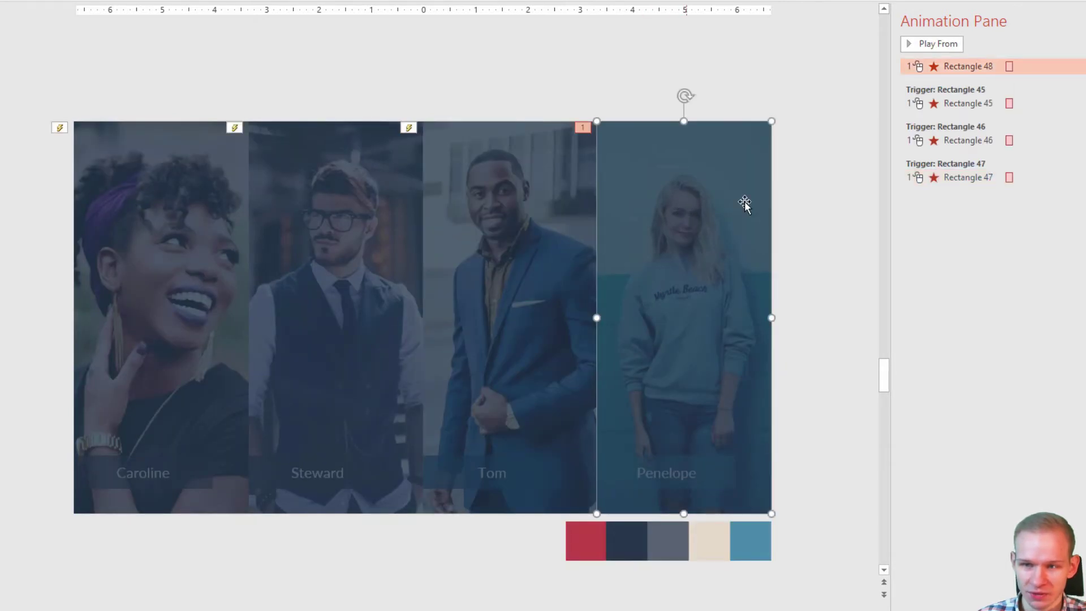
double_click(1012, 73)
click(505, 277)
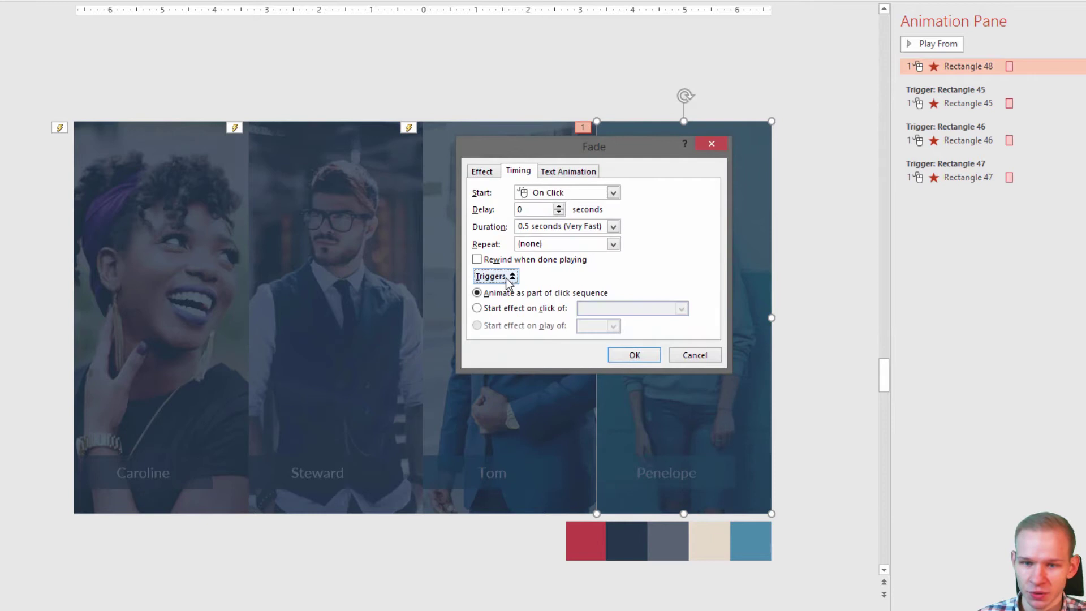
click(520, 309)
click(632, 310)
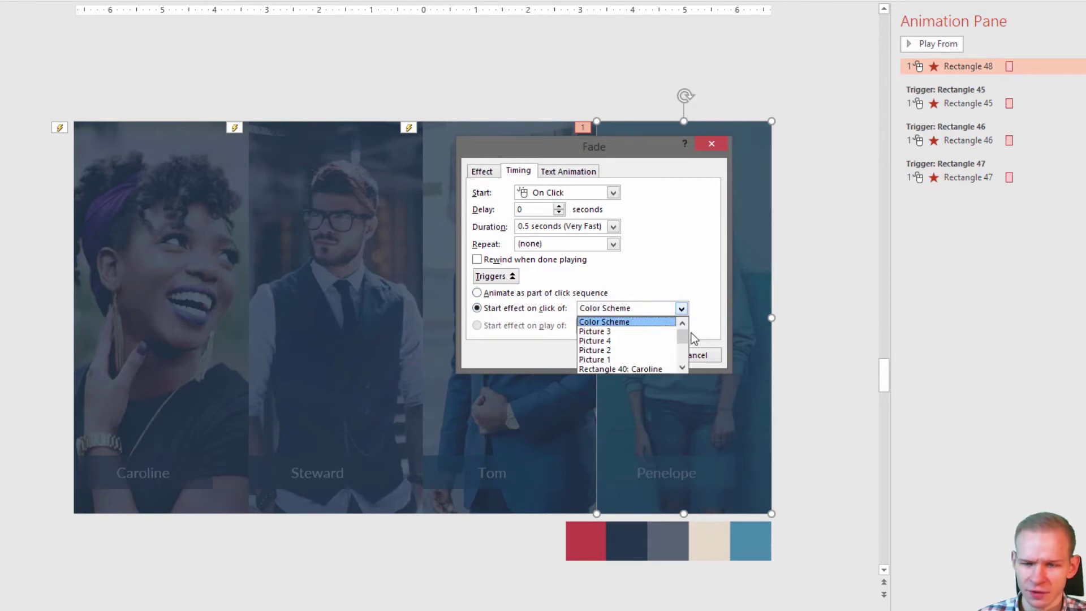
drag(686, 338, 682, 355)
click(646, 368)
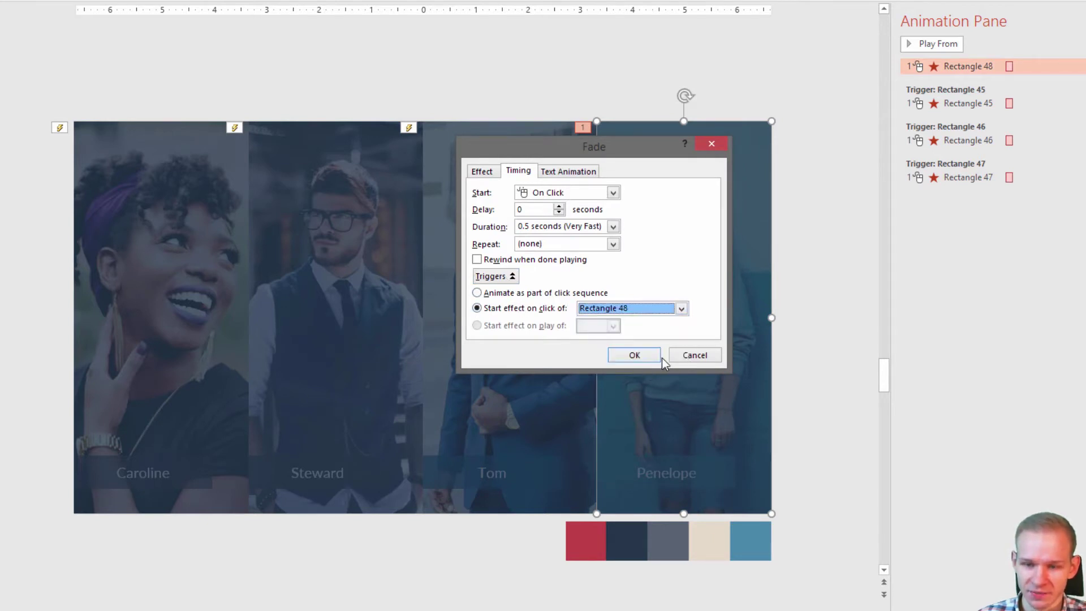
click(651, 354)
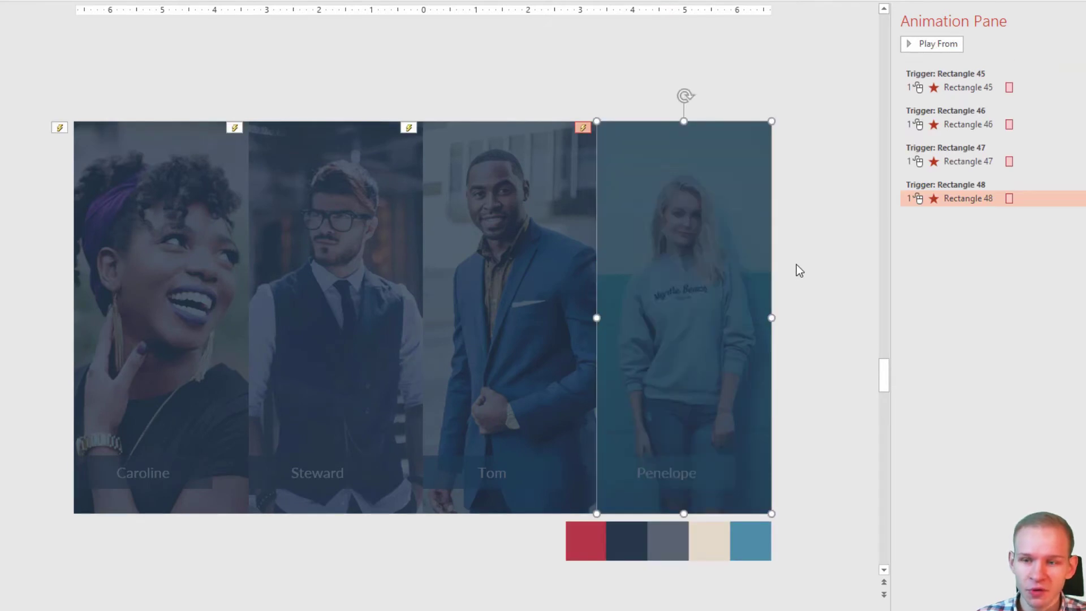
click(810, 255)
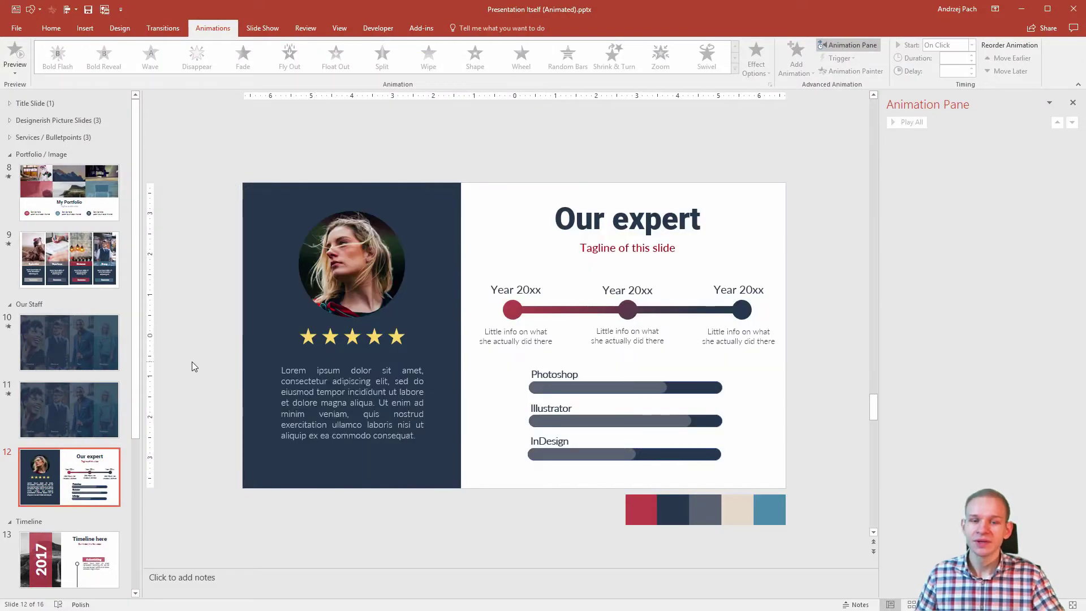
Step: Return to slide 11 and select all four staff overlays
click(85, 408)
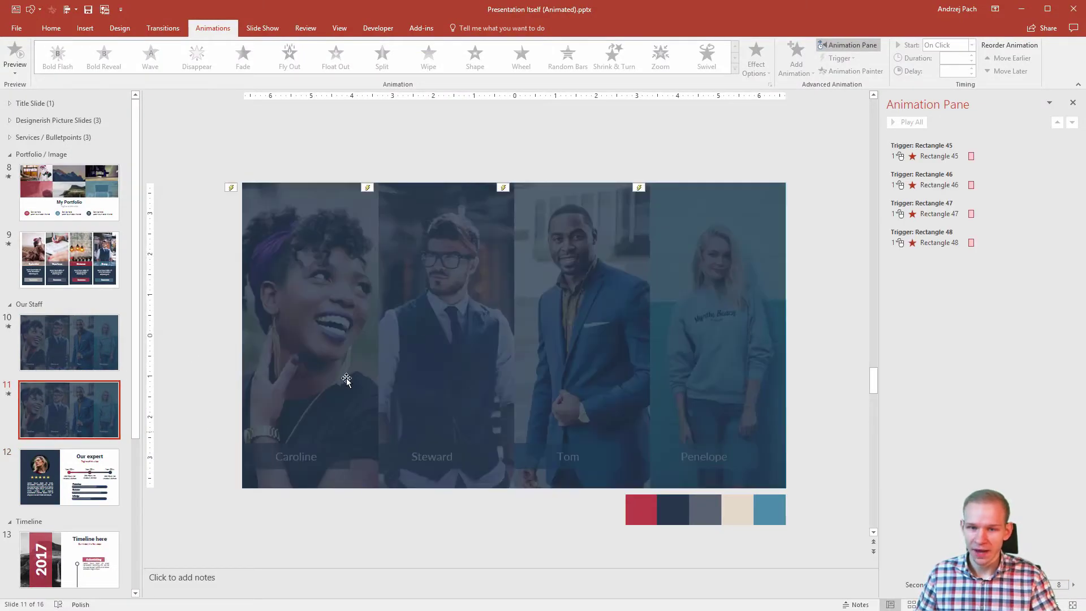
click(300, 308)
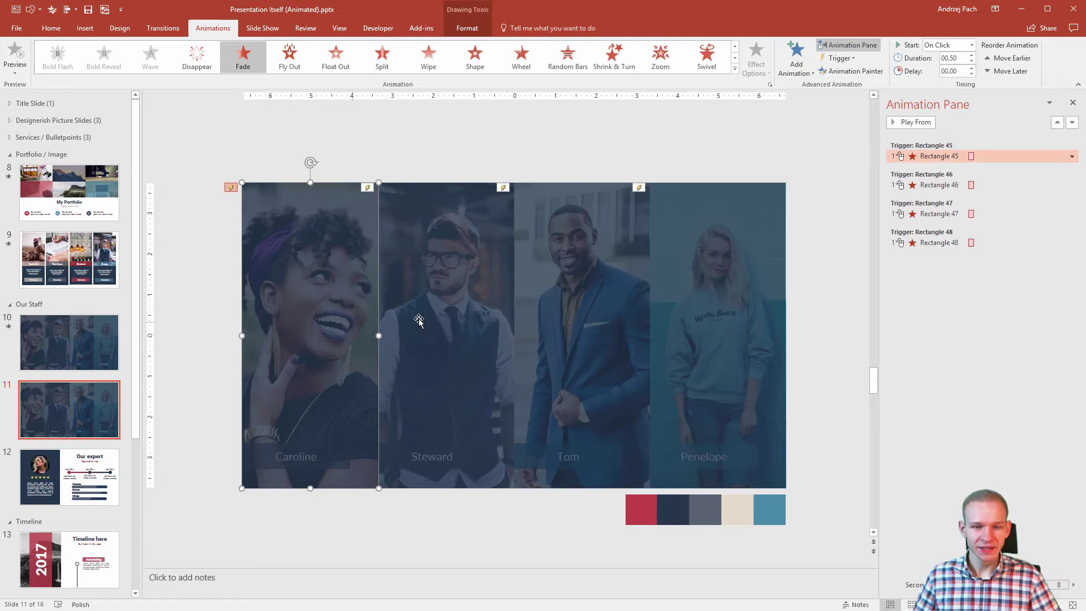
shift+click(418, 319)
shift+click(574, 313)
shift+click(700, 317)
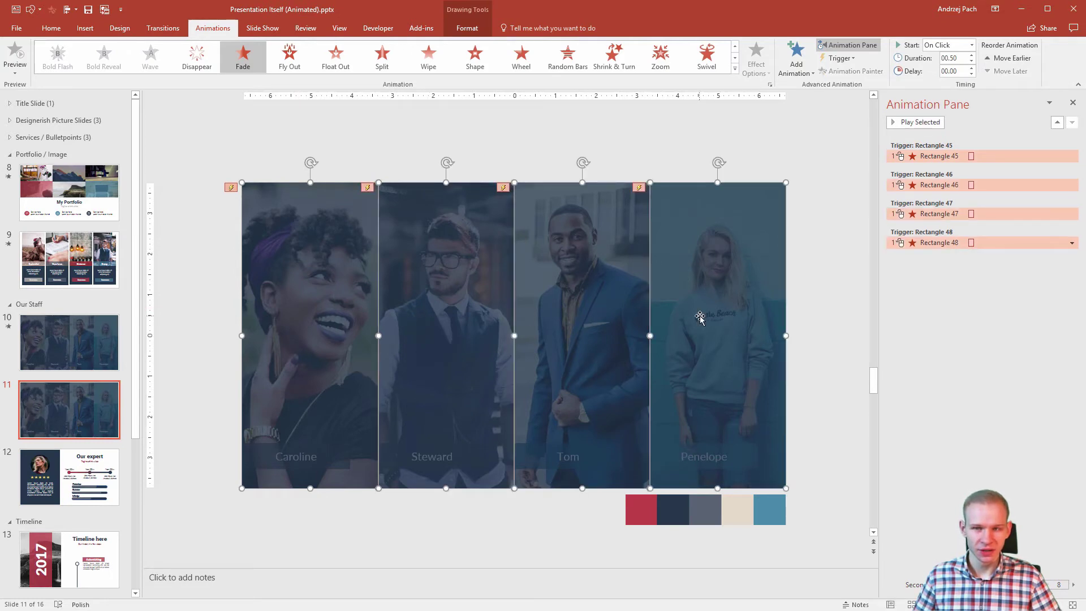
Step: Add a Fade entrance effect to the four selected overlays
click(798, 77)
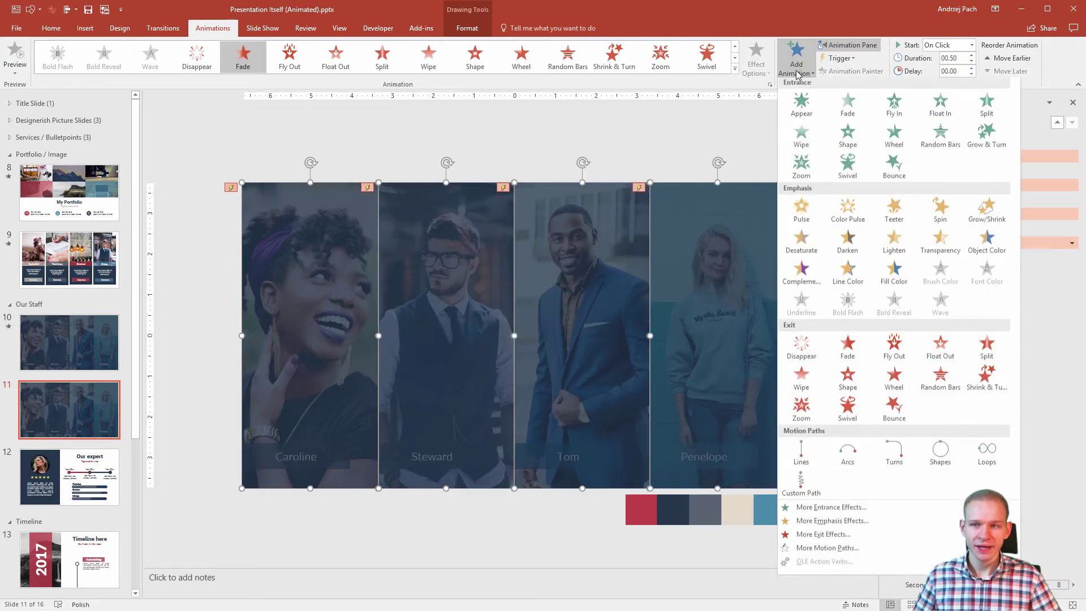
click(853, 115)
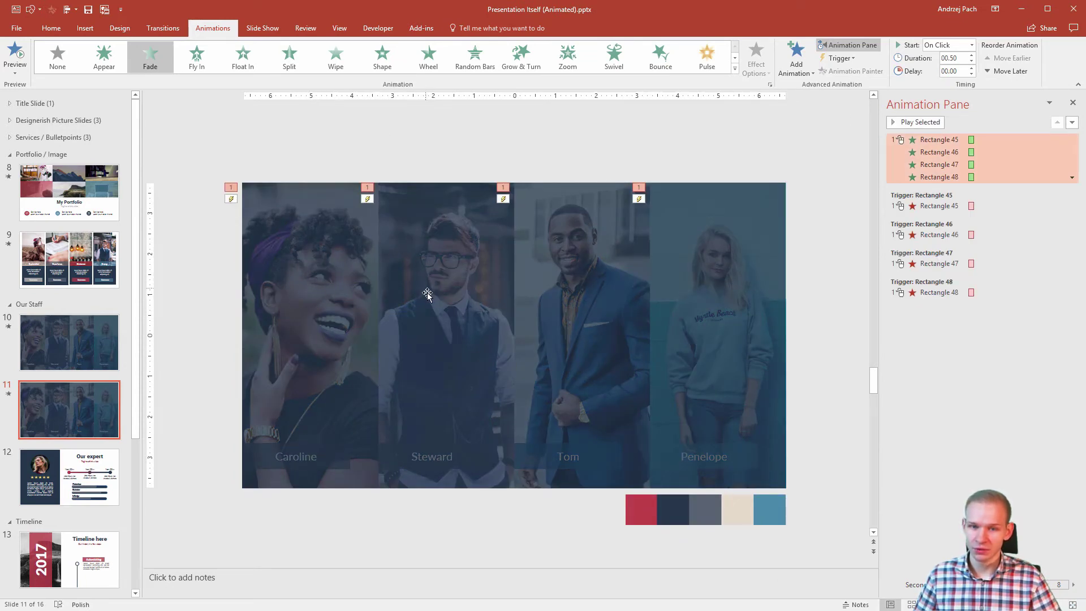
click(377, 135)
click(316, 270)
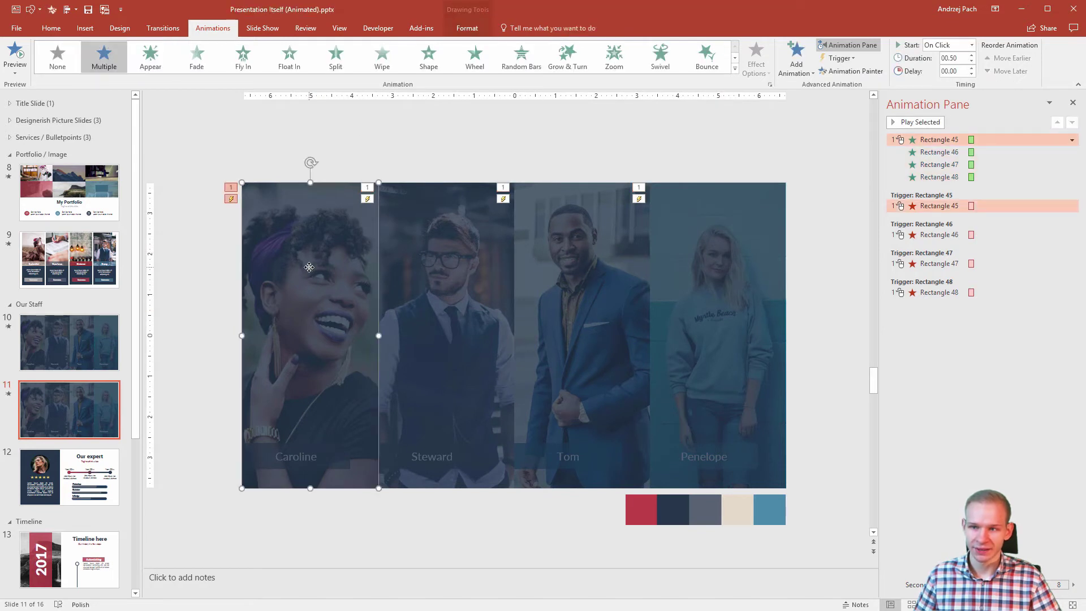
click(1022, 303)
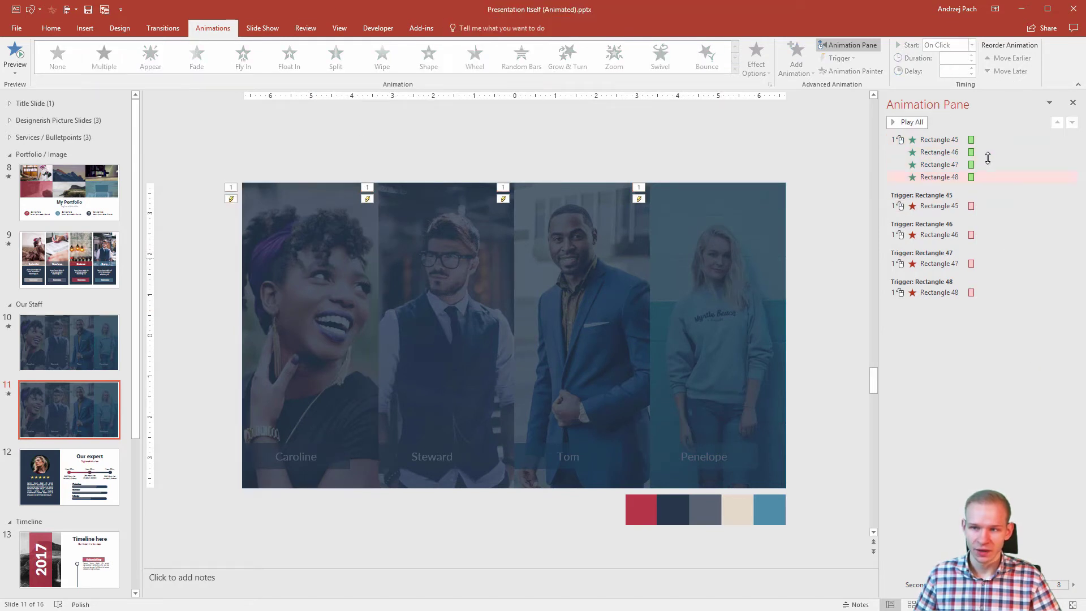
Step: Set the first overlay's Fade entrance to start on click of Picture 1
double_click(972, 139)
click(571, 304)
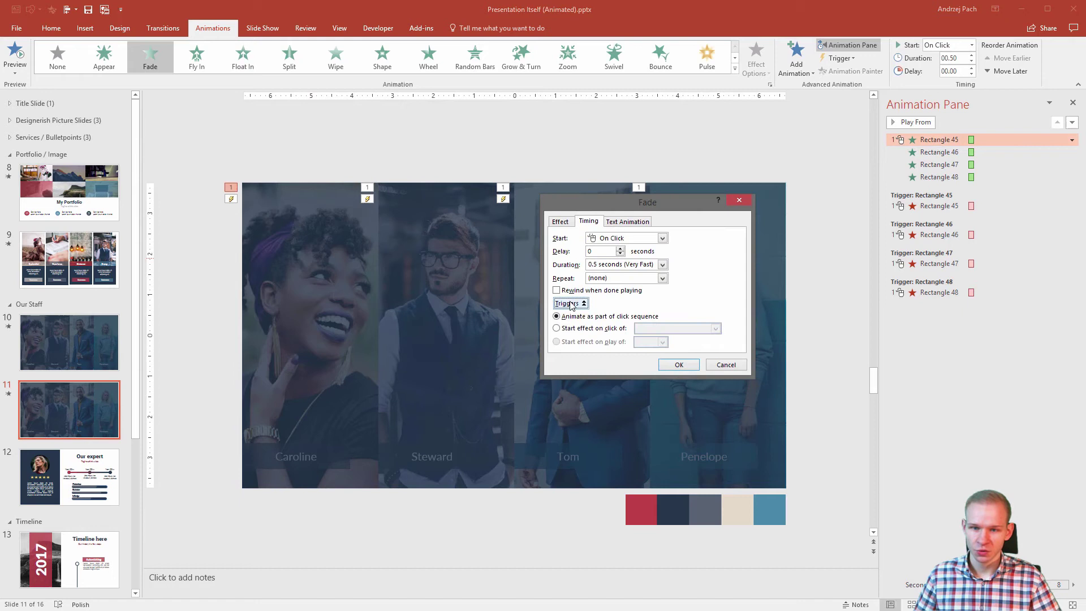
click(578, 334)
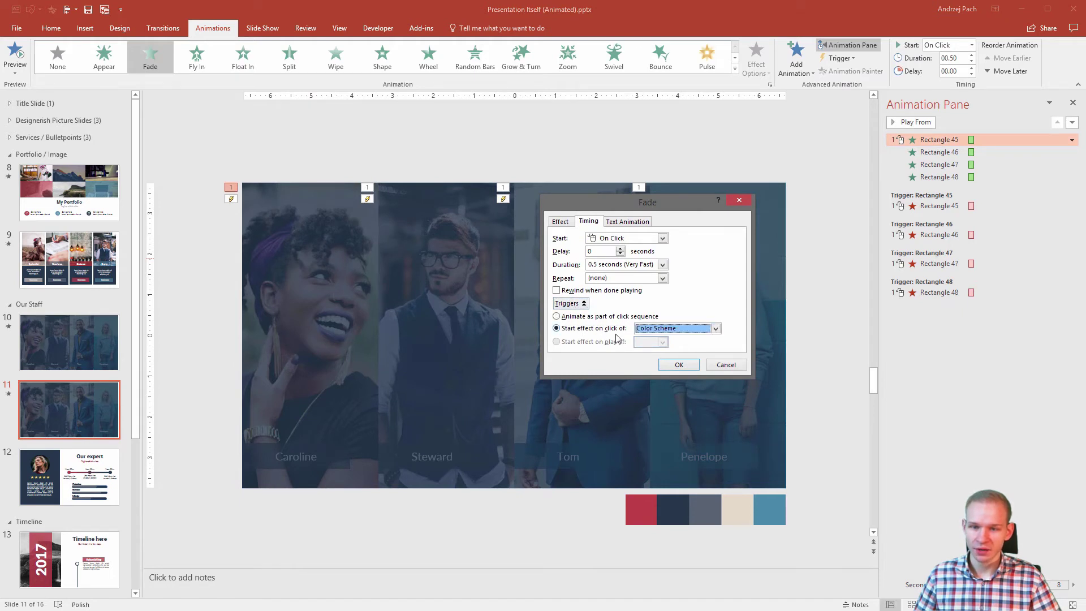
click(661, 329)
click(667, 375)
click(672, 366)
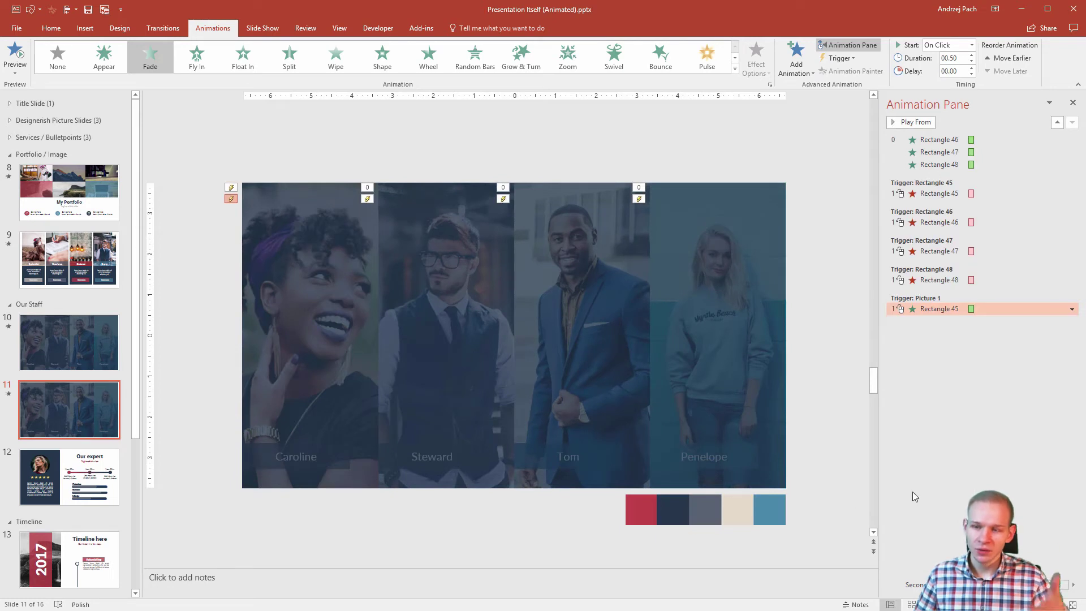
Step: Set the second overlay's Fade entrance trigger to On Click of Picture 2
click(445, 302)
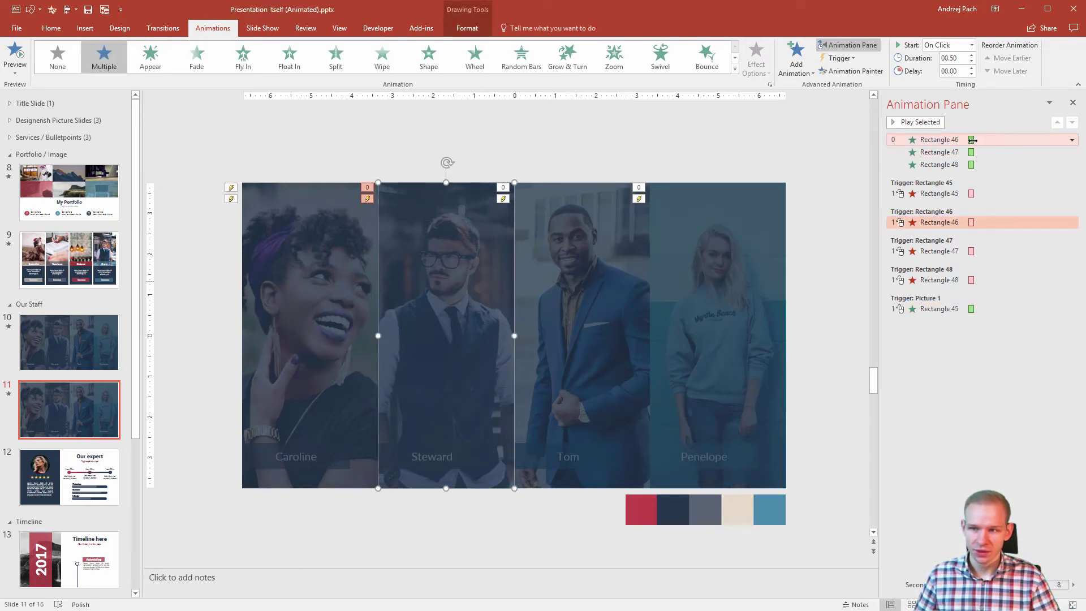
click(943, 141)
click(855, 58)
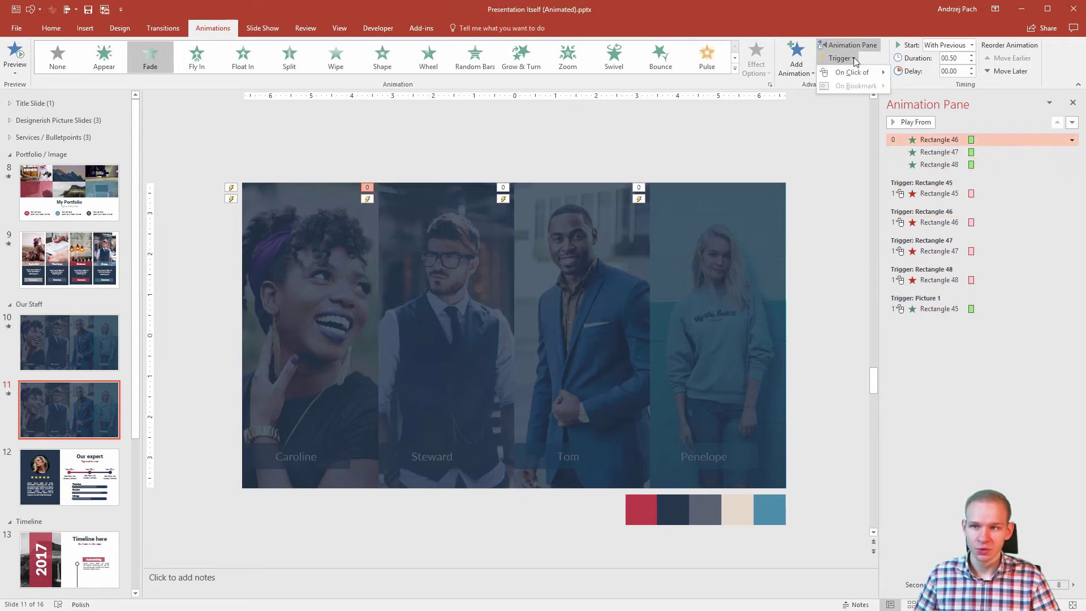
mouse_move(855, 71)
click(938, 112)
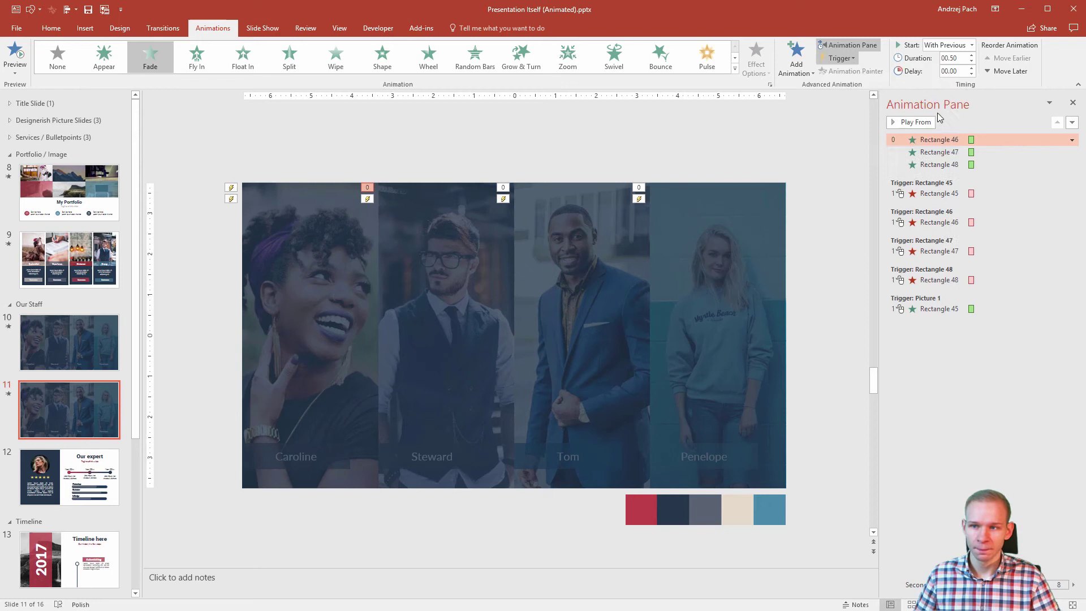
Step: Trigger the third and fourth overlays' Fade entrances on click of Picture 3 and Picture 4
click(931, 138)
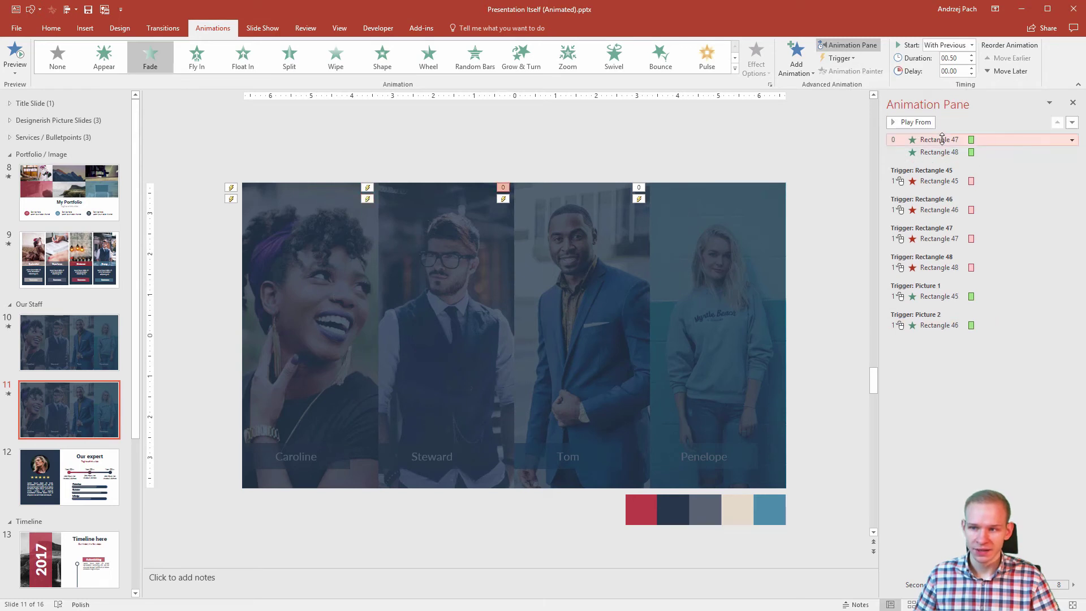
click(841, 58)
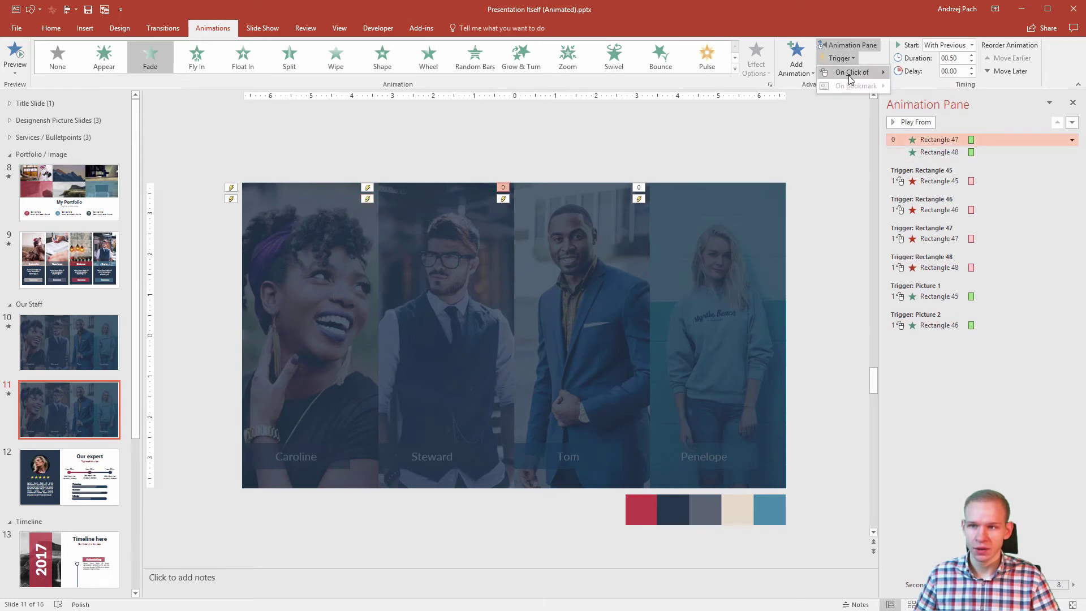
mouse_move(850, 77)
click(942, 87)
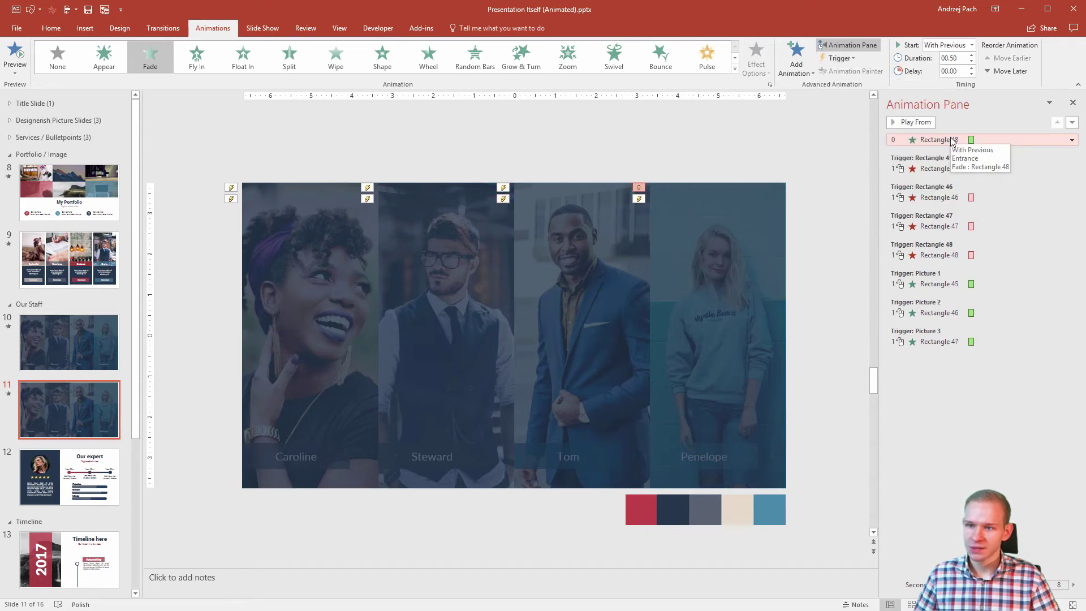
click(852, 59)
mouse_move(854, 73)
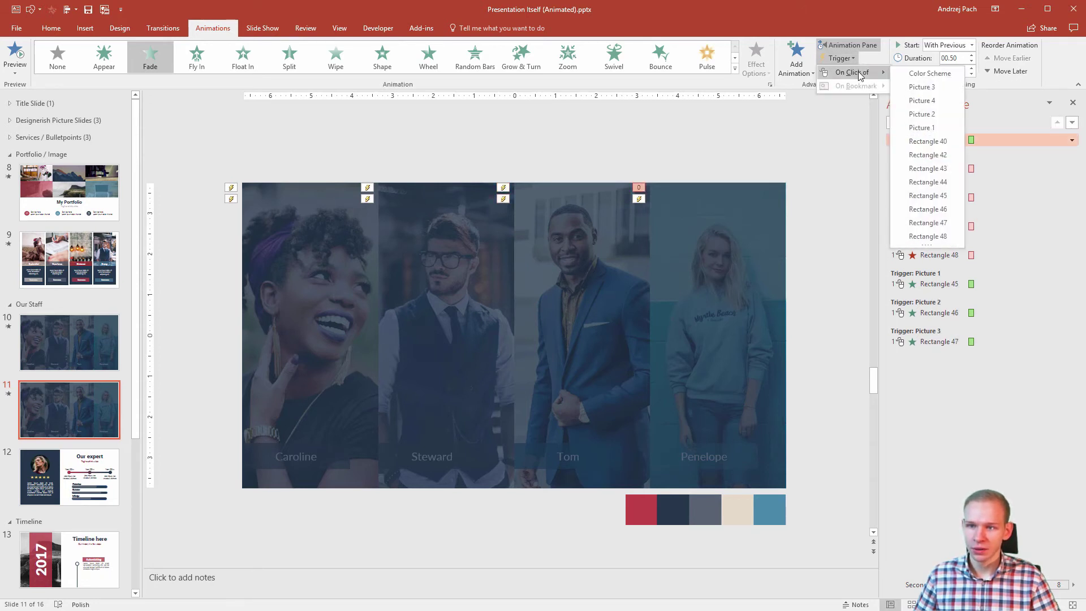
click(937, 101)
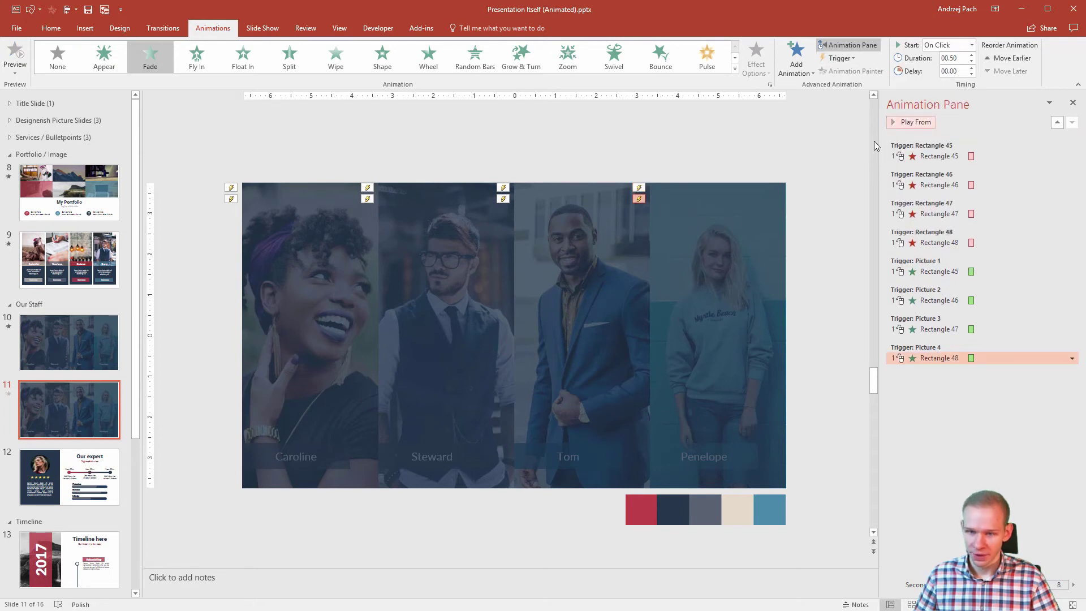
click(812, 193)
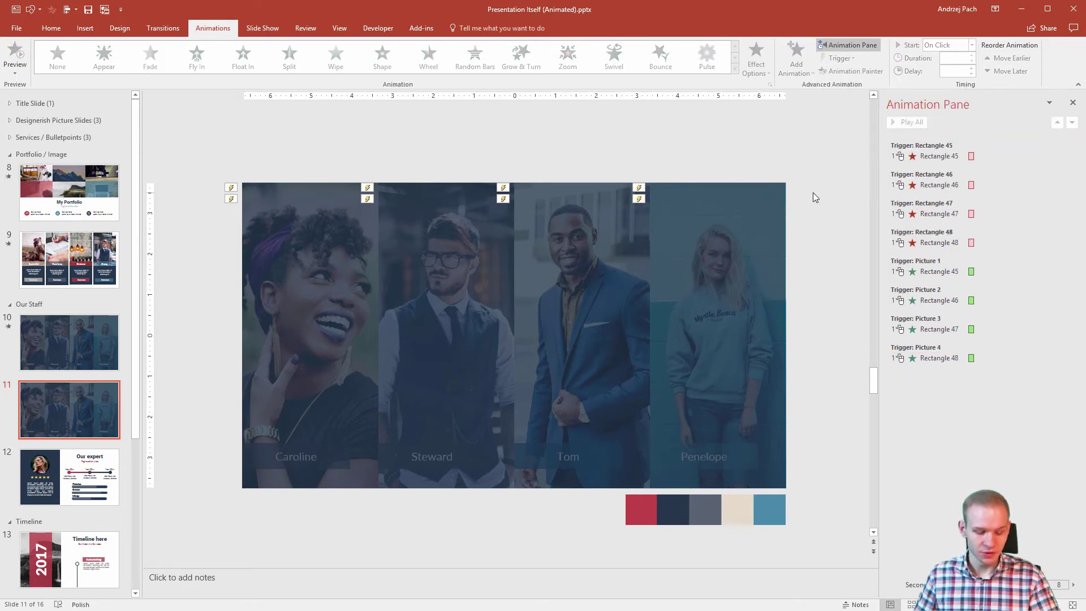
key(shift+F5)
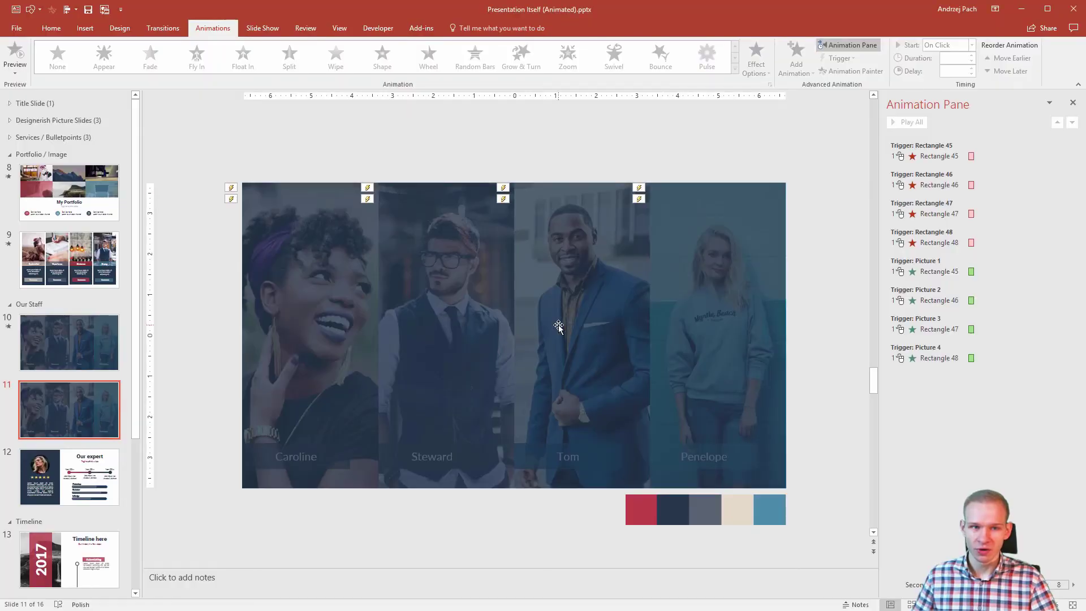
Step: Switch to the Insert tab and briefly visit slide 9 before returning to slide 11
click(51, 28)
click(82, 30)
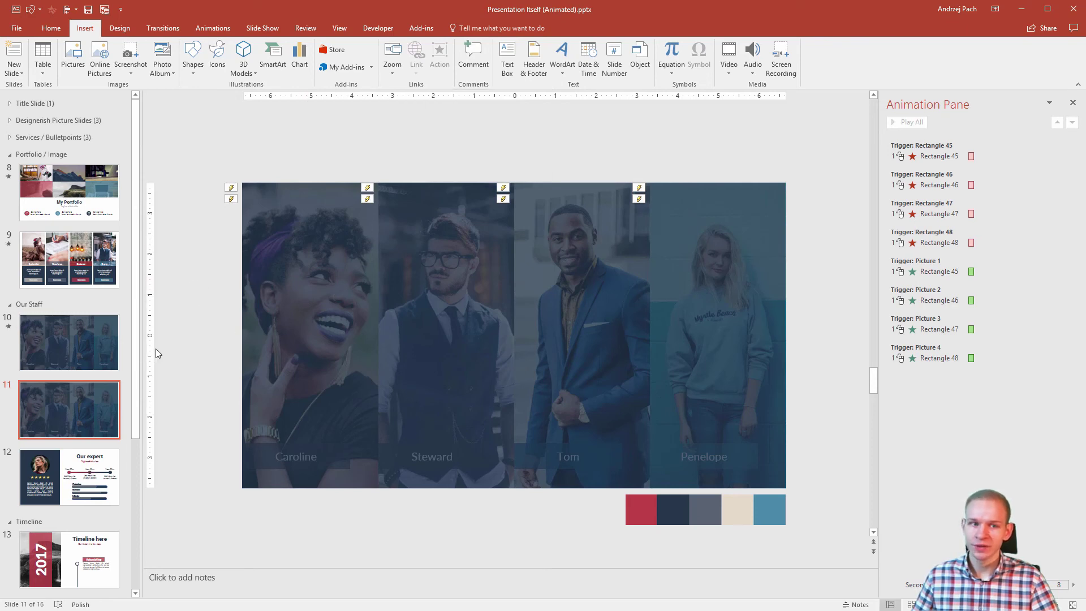
key(Page_Up)
key(Page_Up)
click(82, 406)
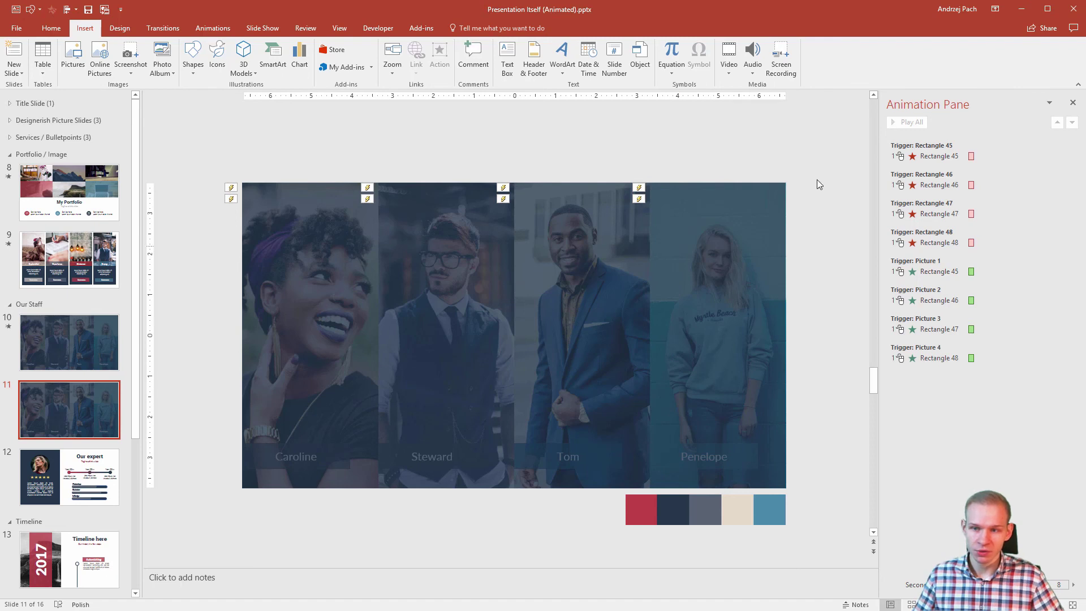
Step: Delete the two right-hand photo columns with their overlays, then select the two remaining columns
drag(830, 134, 496, 496)
key(Delete)
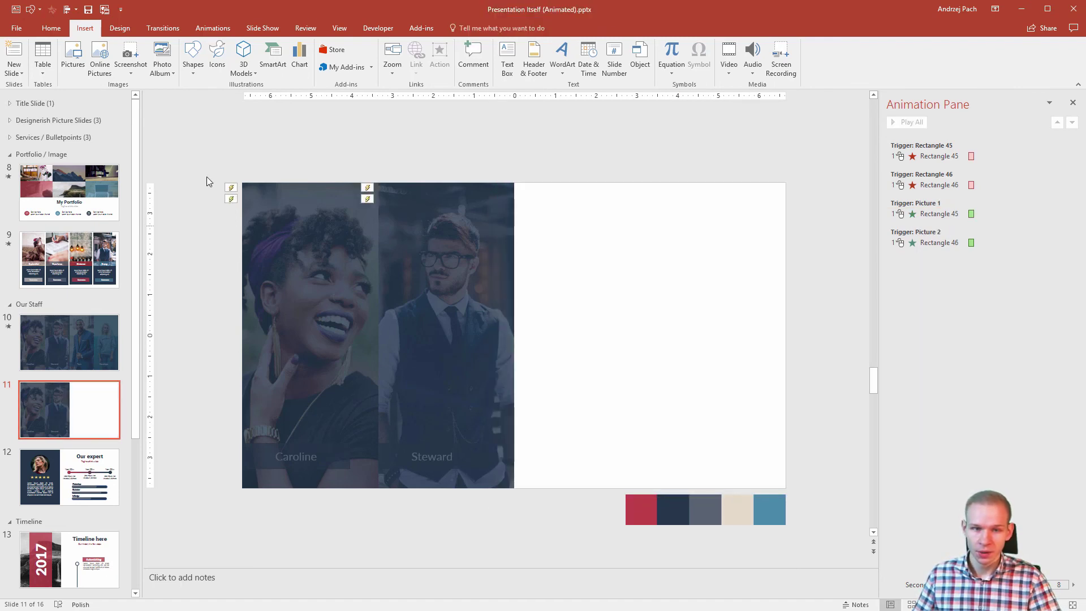
drag(201, 152, 579, 545)
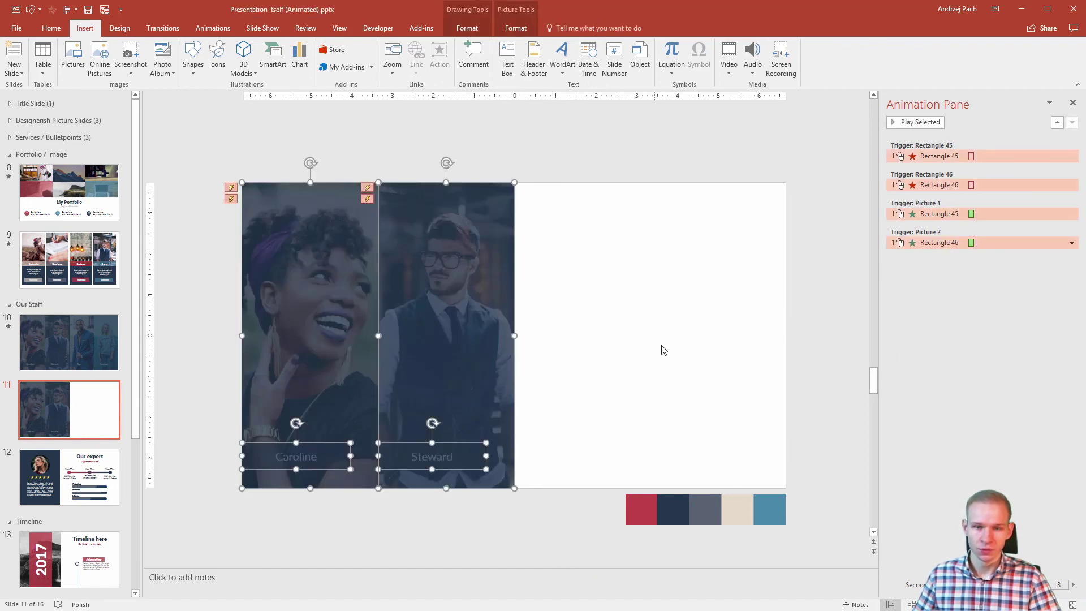